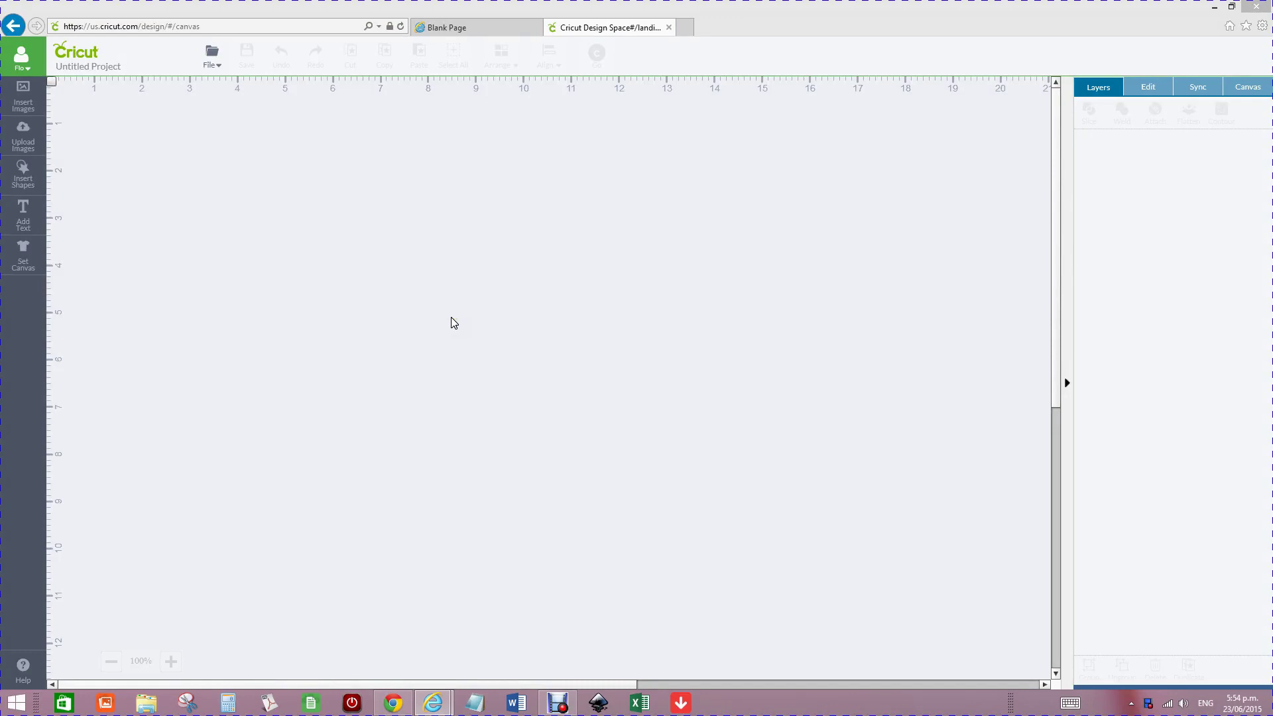
# Add a text box reading 'Tyler', correcting the mistyped last letter
pyautogui.click(374, 330)
pyautogui.click(23, 219)
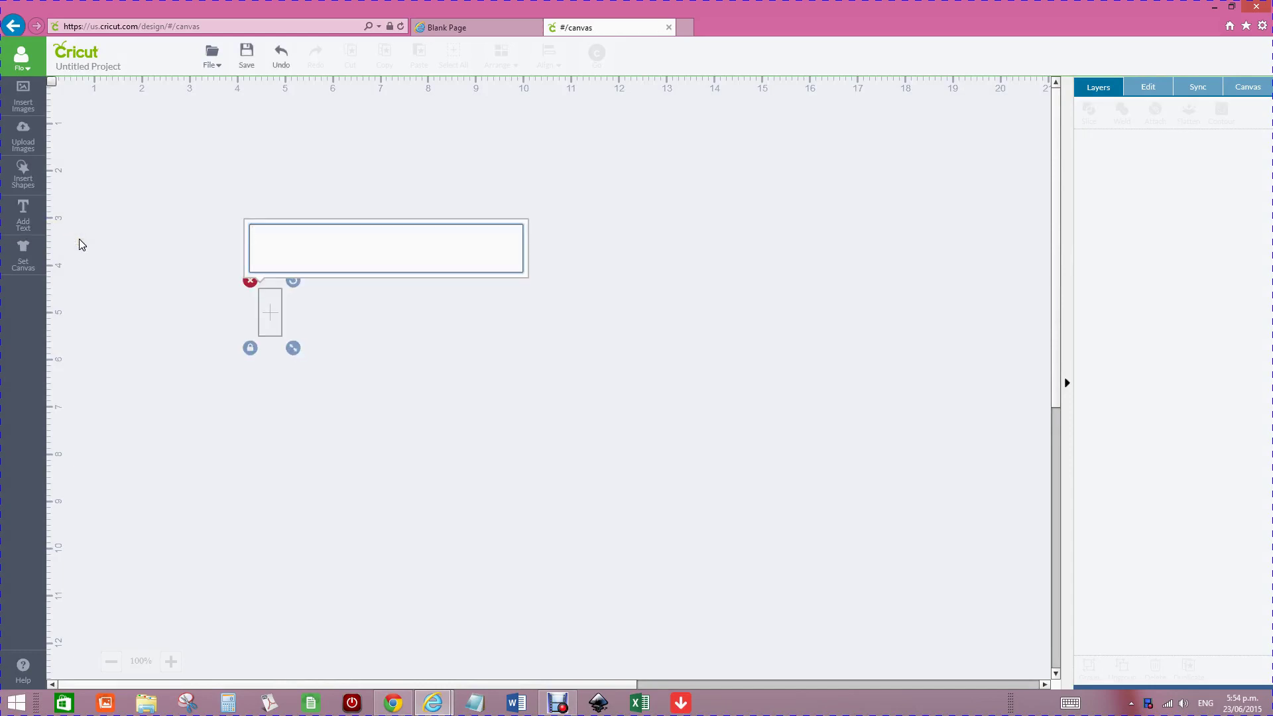
pyautogui.write('Ty')
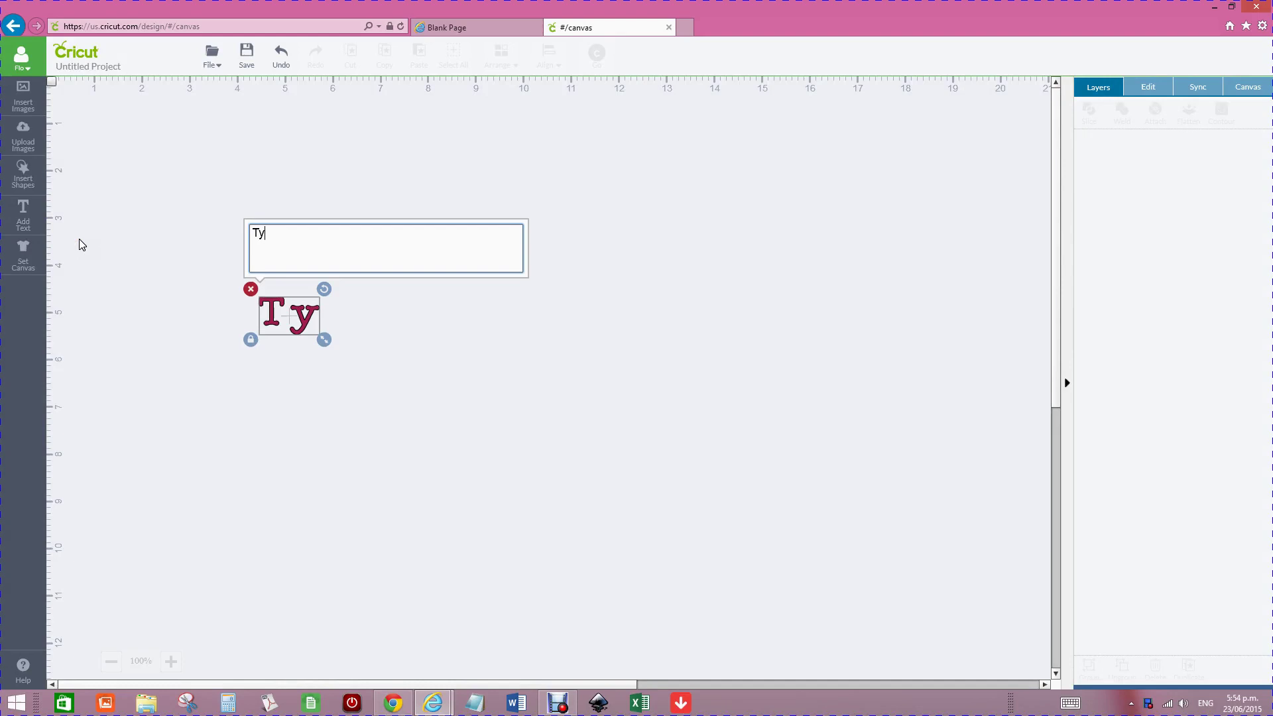
pyautogui.write('ley')
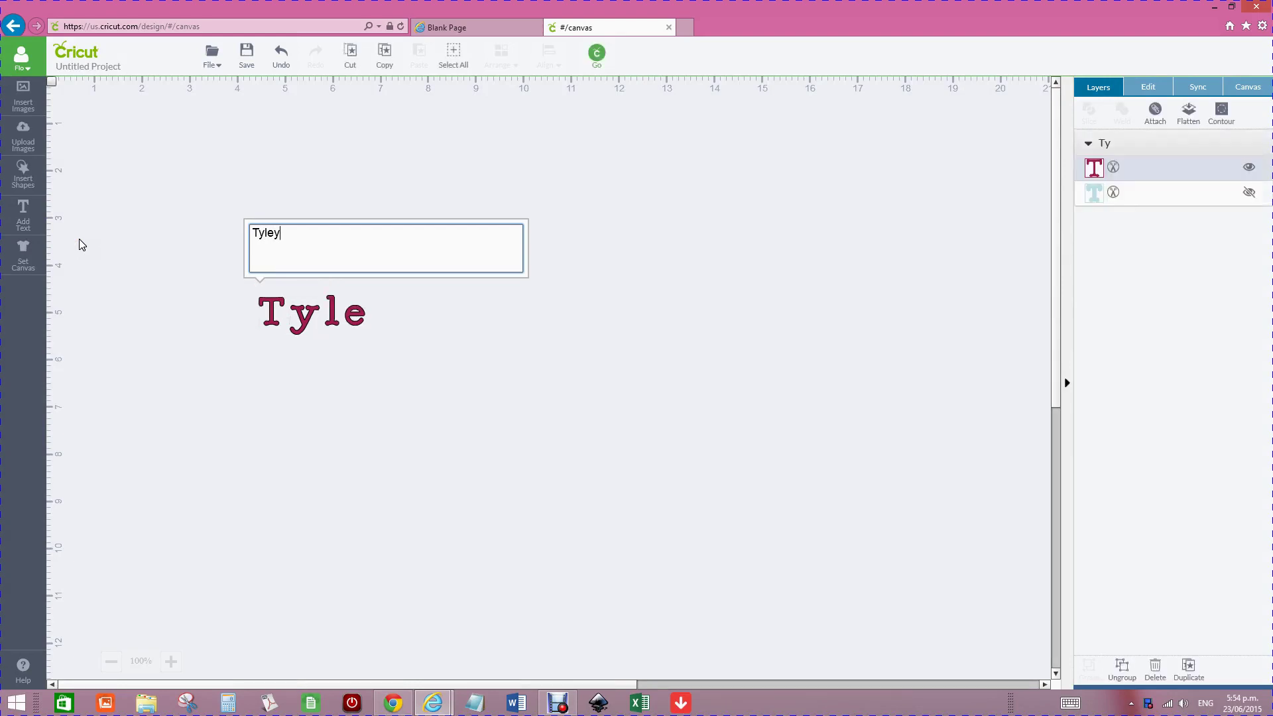
pyautogui.press('BackSpace')
pyautogui.write('r')
# Move the Tyler text toward the top-left and enlarge it to about 6.38 × 1.9 in
pyautogui.click(359, 320)
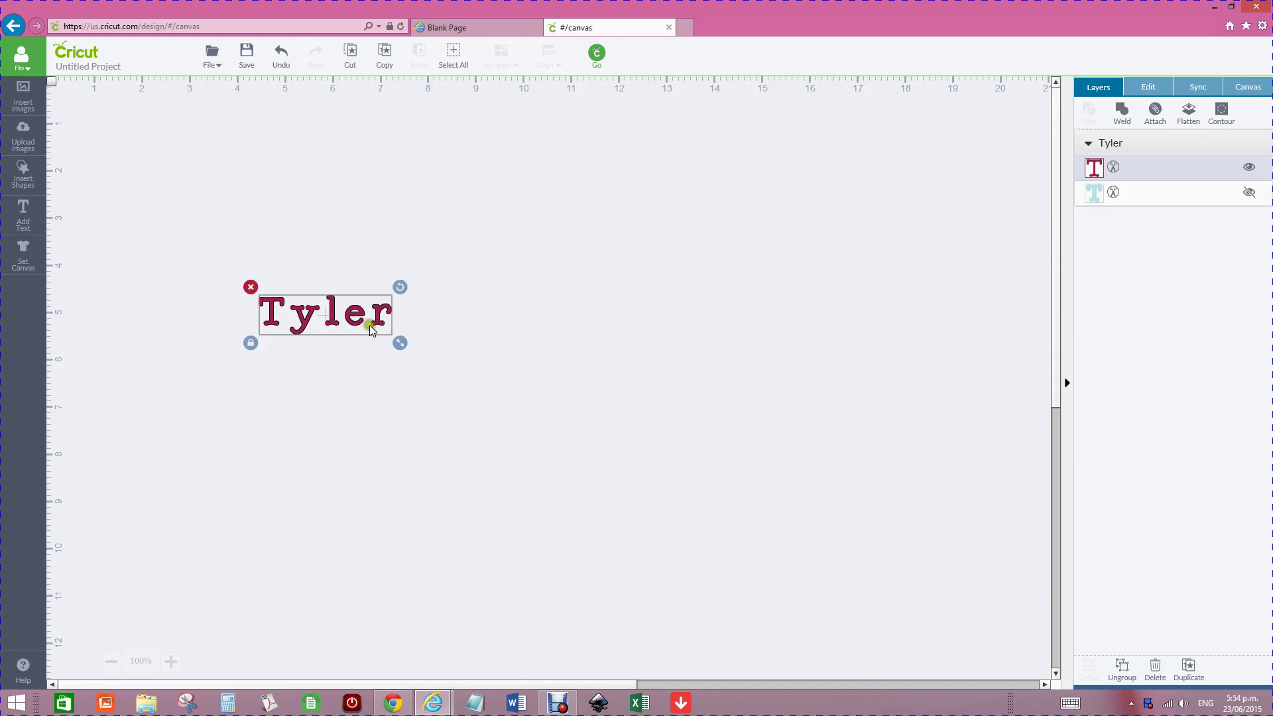
pyautogui.moveTo(335, 318); pyautogui.dragTo(313, 195)
pyautogui.moveTo(382, 222); pyautogui.dragTo(550, 363)
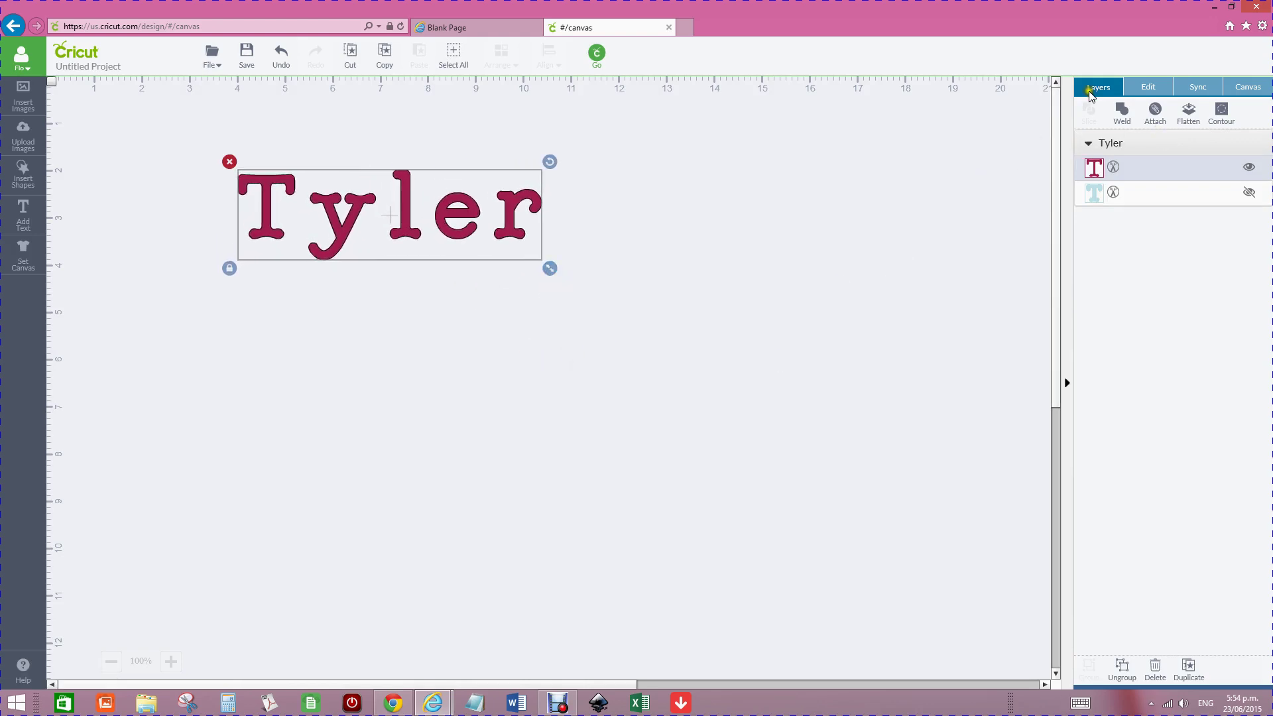
# Set the Tyler text's width to 11.5 in, scaling its height to 3.42 in
pyautogui.click(1145, 90)
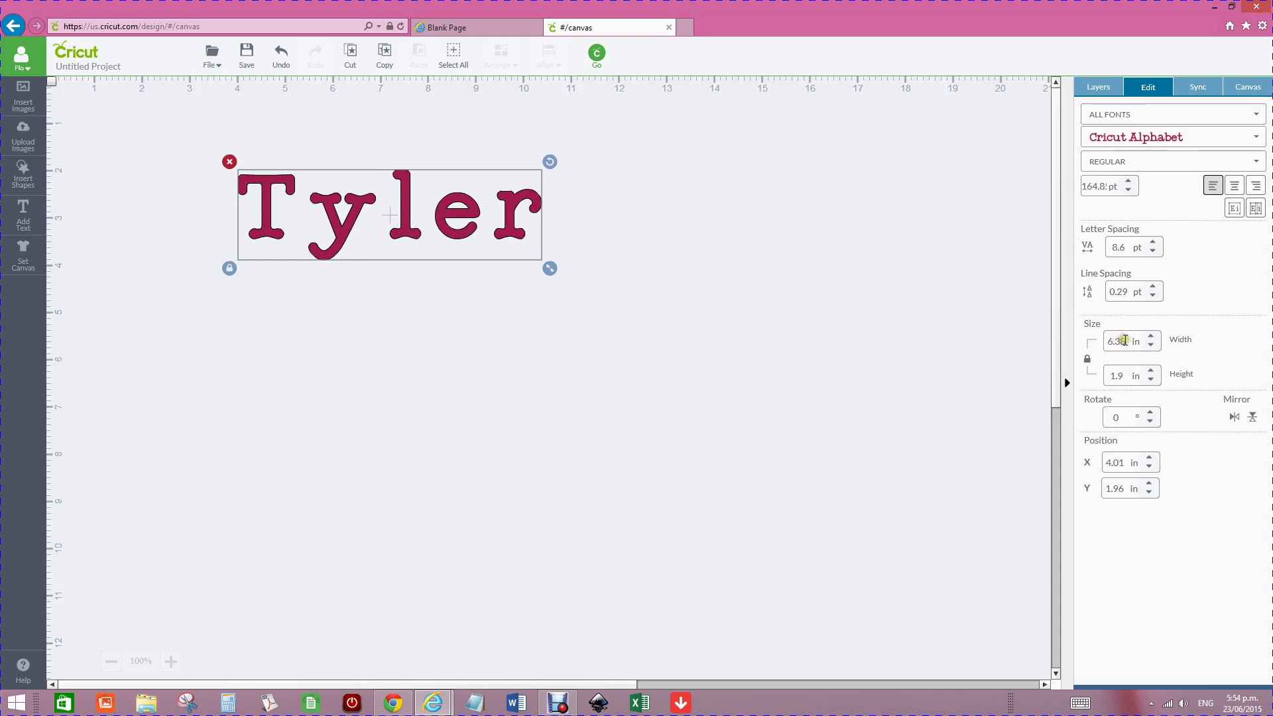
pyautogui.moveTo(1121, 340); pyautogui.dragTo(1091, 341)
pyautogui.write('11.5')
pyautogui.press('Return')
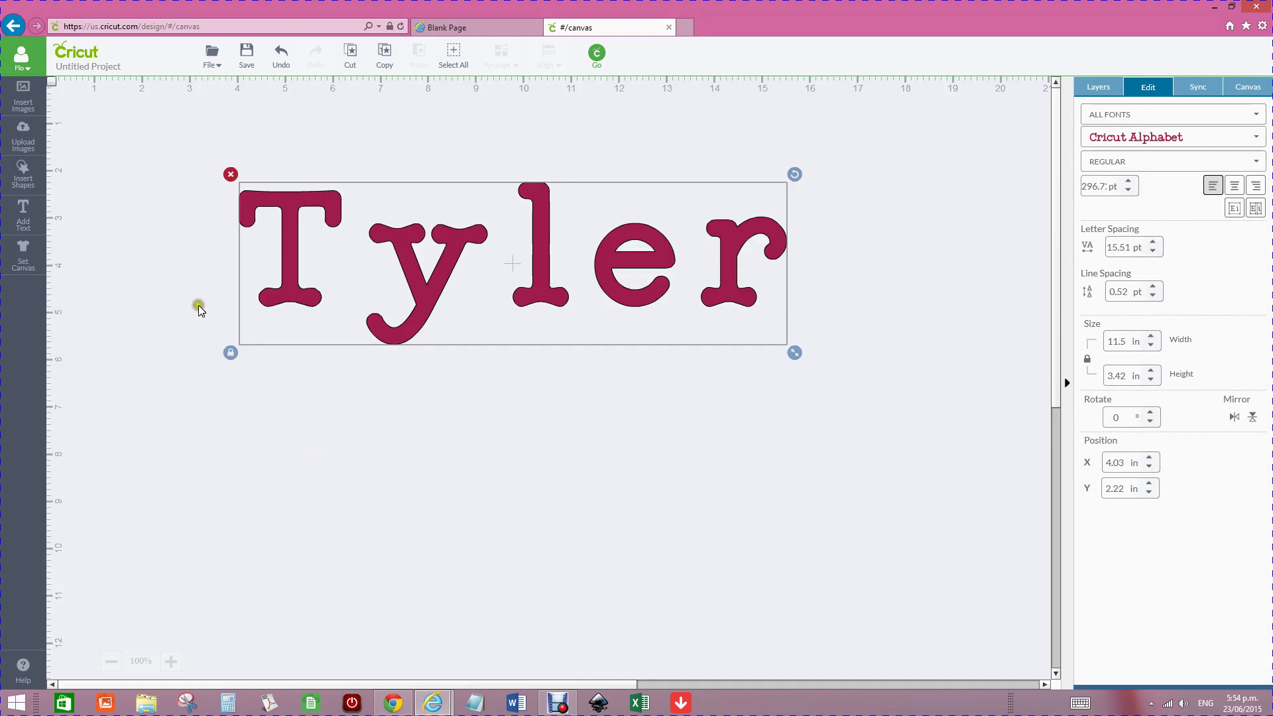
# Insert a heart shape, discarding a stray star, and shrink it to about 0.28 in on the T's top
pyautogui.click(24, 174)
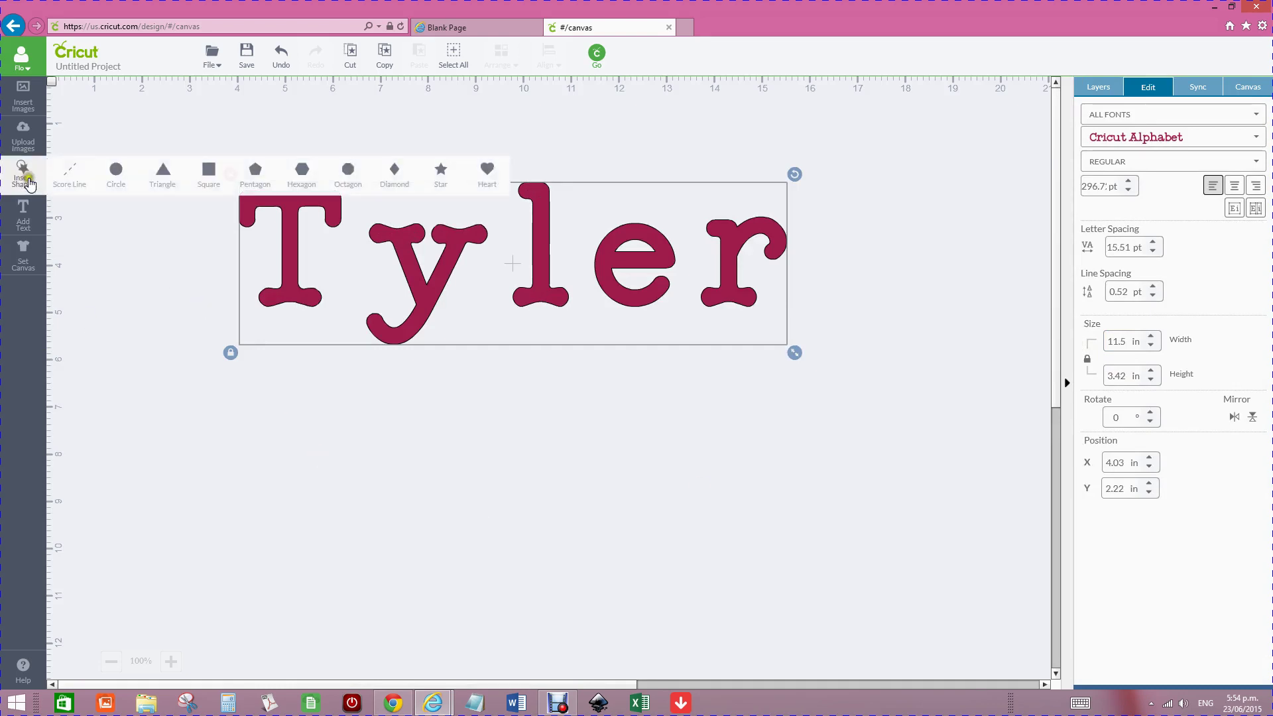
pyautogui.click(441, 171)
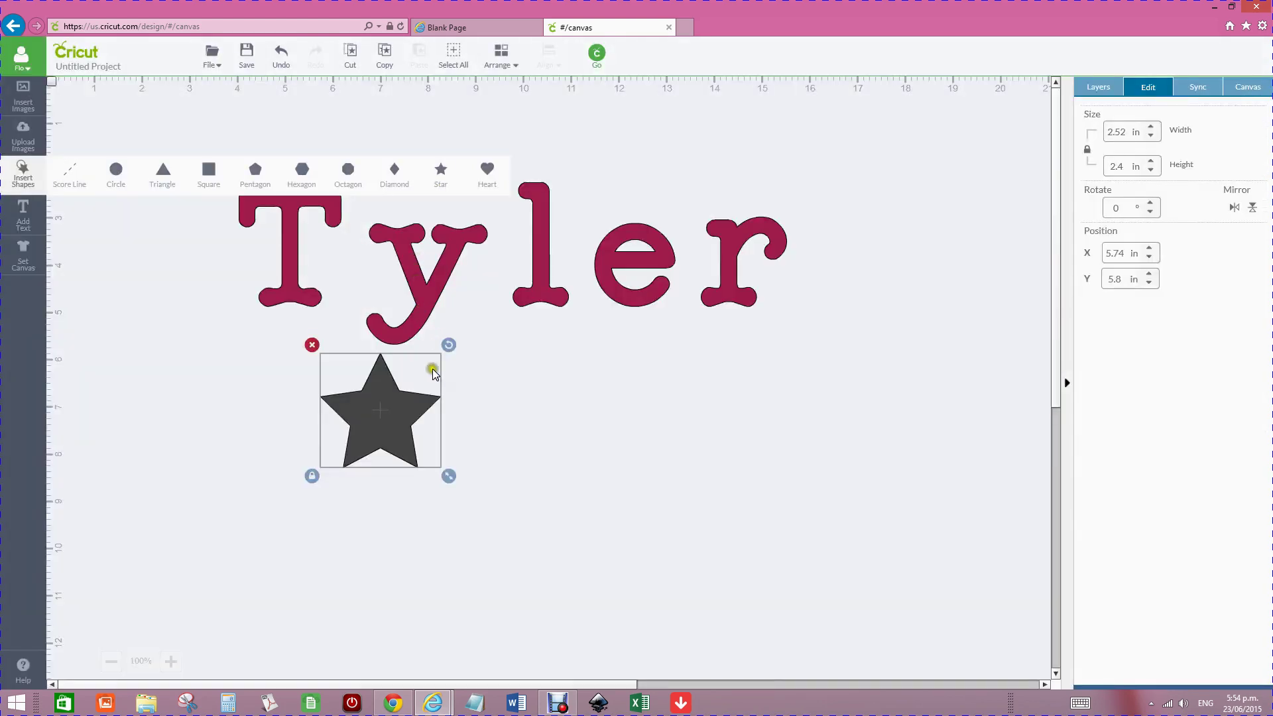
pyautogui.click(312, 345)
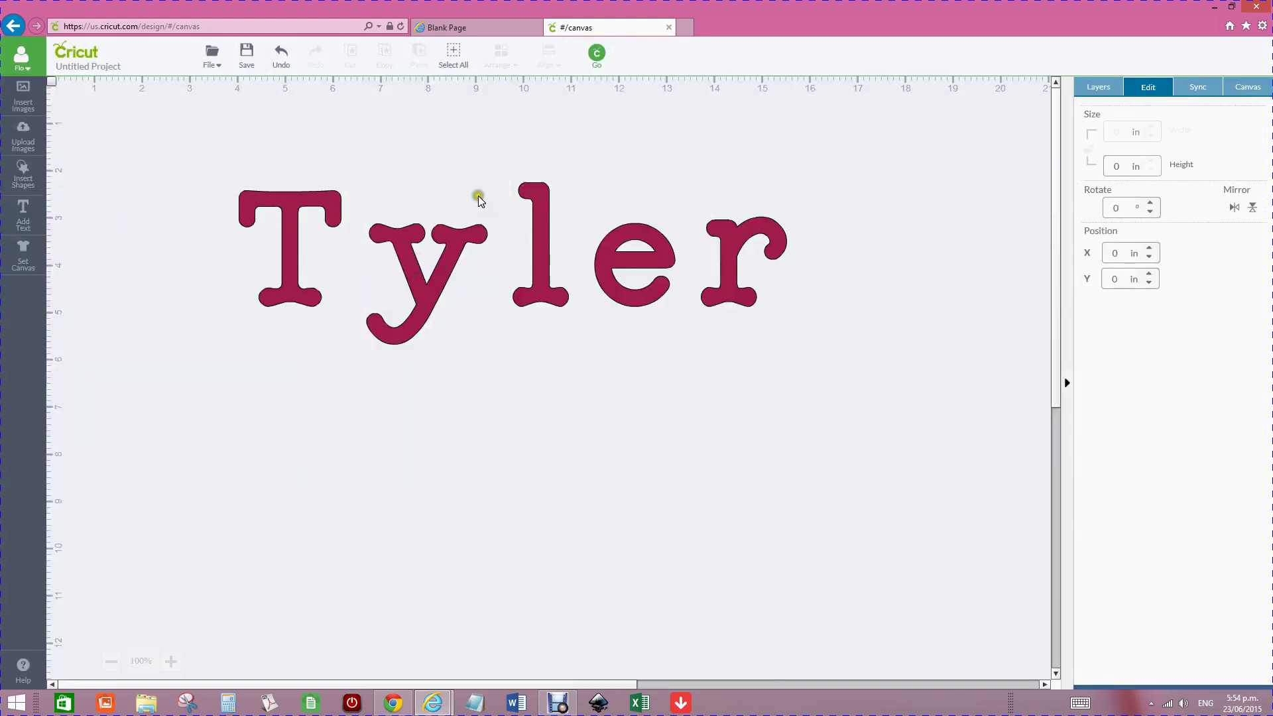
pyautogui.click(23, 179)
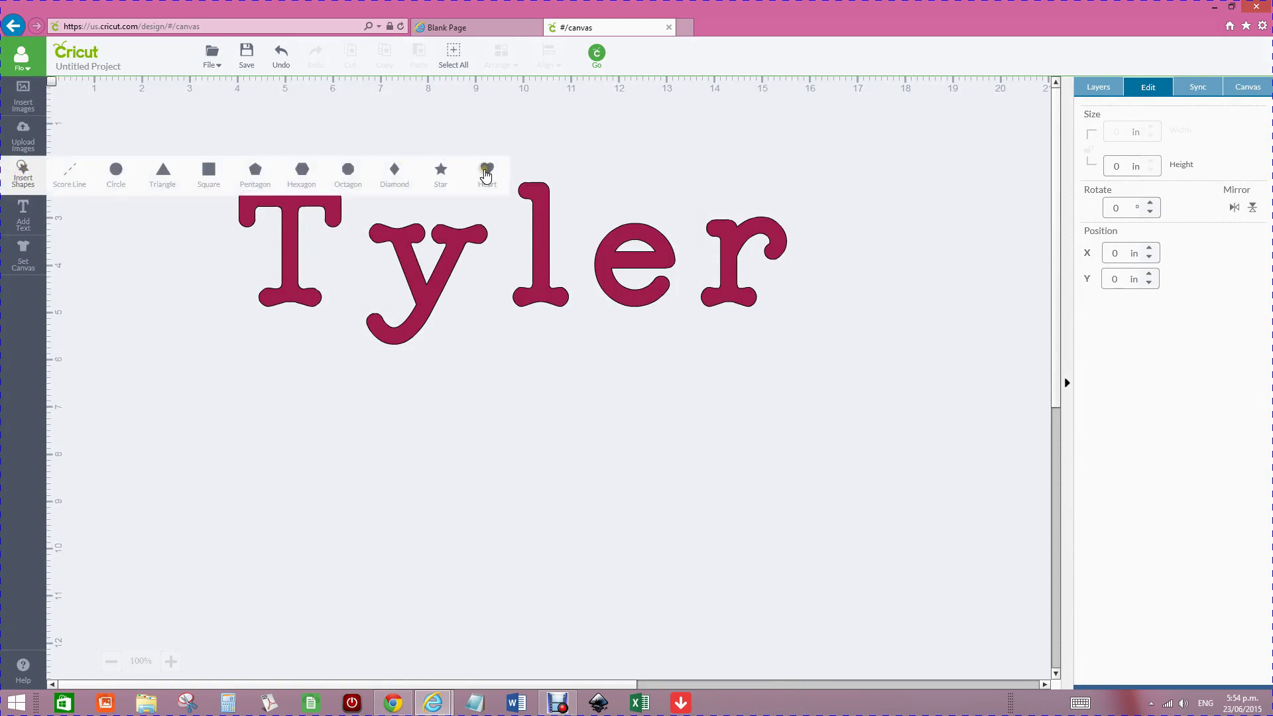
pyautogui.click(486, 174)
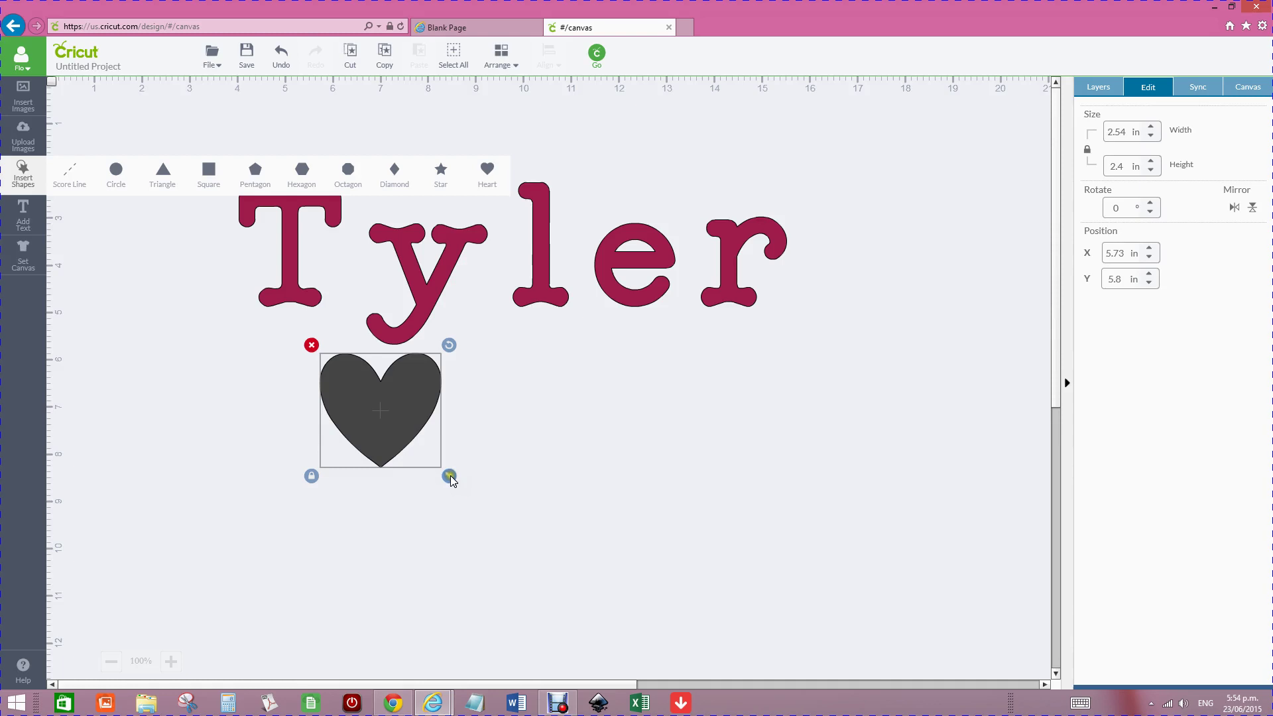
pyautogui.moveTo(449, 476); pyautogui.dragTo(294, 197)
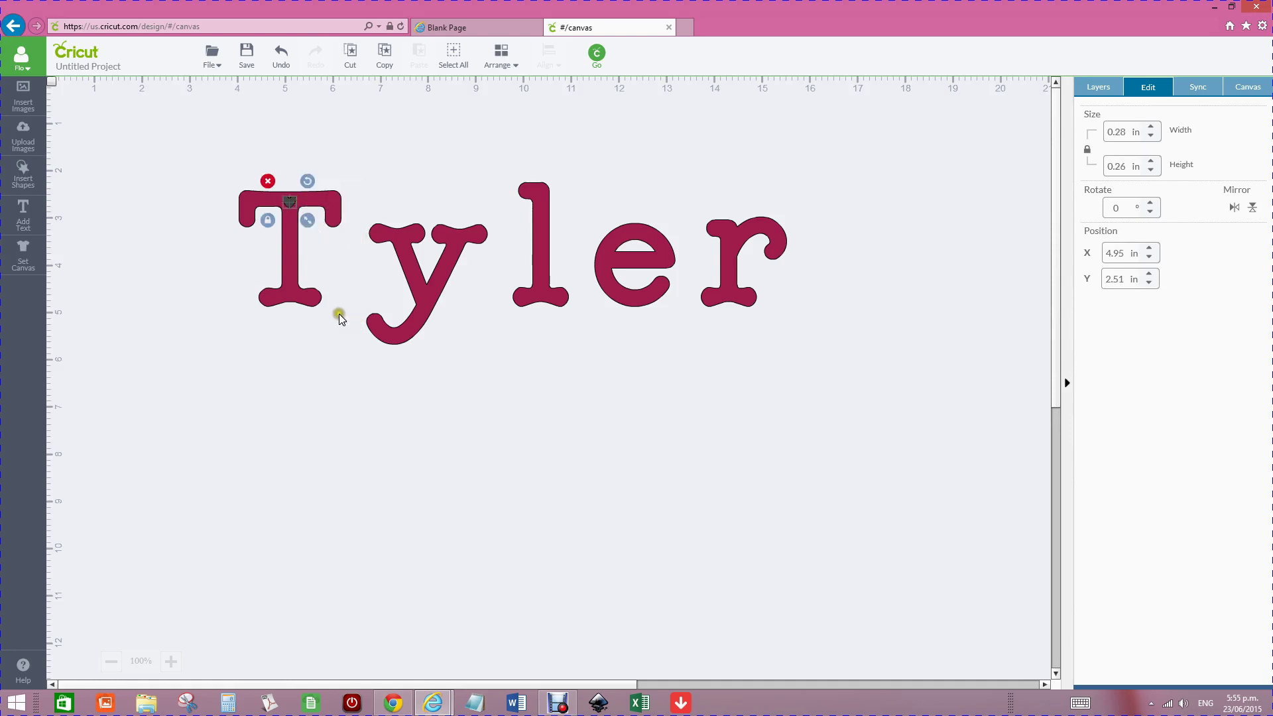
# Duplicate the heart eight times, forming a diagonal trail from the T past the y
pyautogui.click(1098, 89)
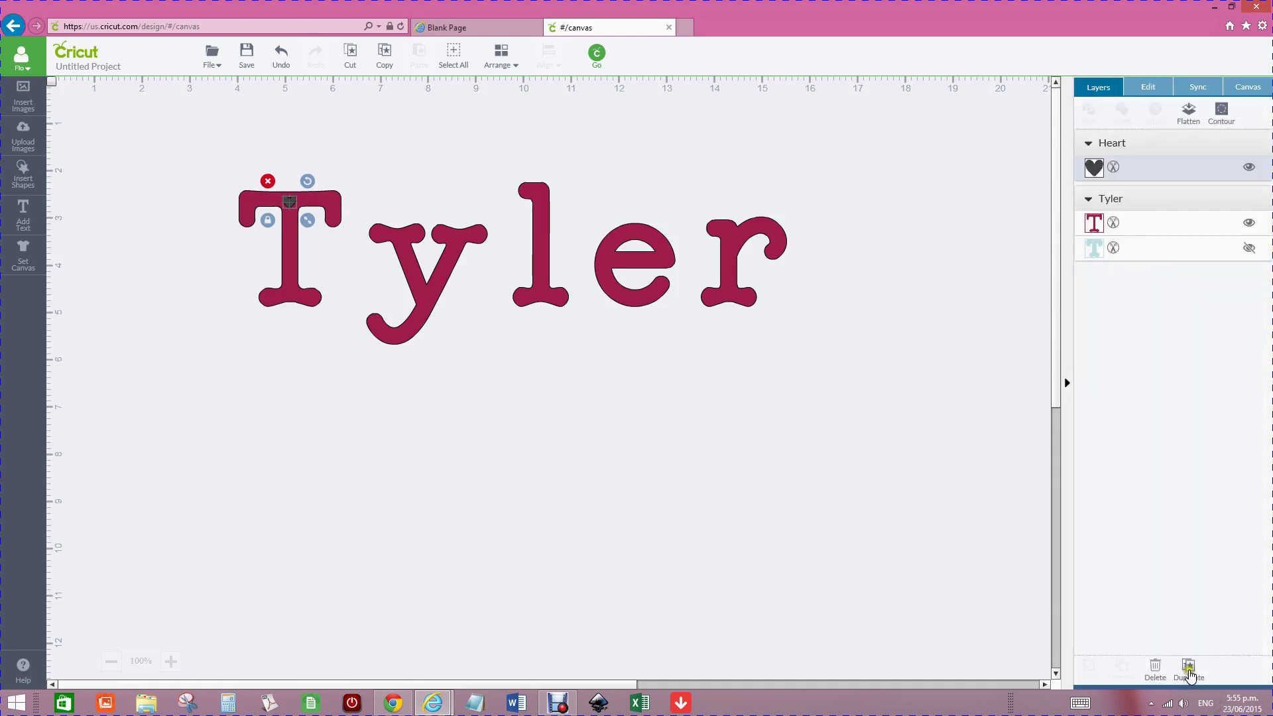
pyautogui.click(1189, 667)
pyautogui.click(1189, 666)
pyautogui.click(1189, 666)
pyautogui.click(1189, 667)
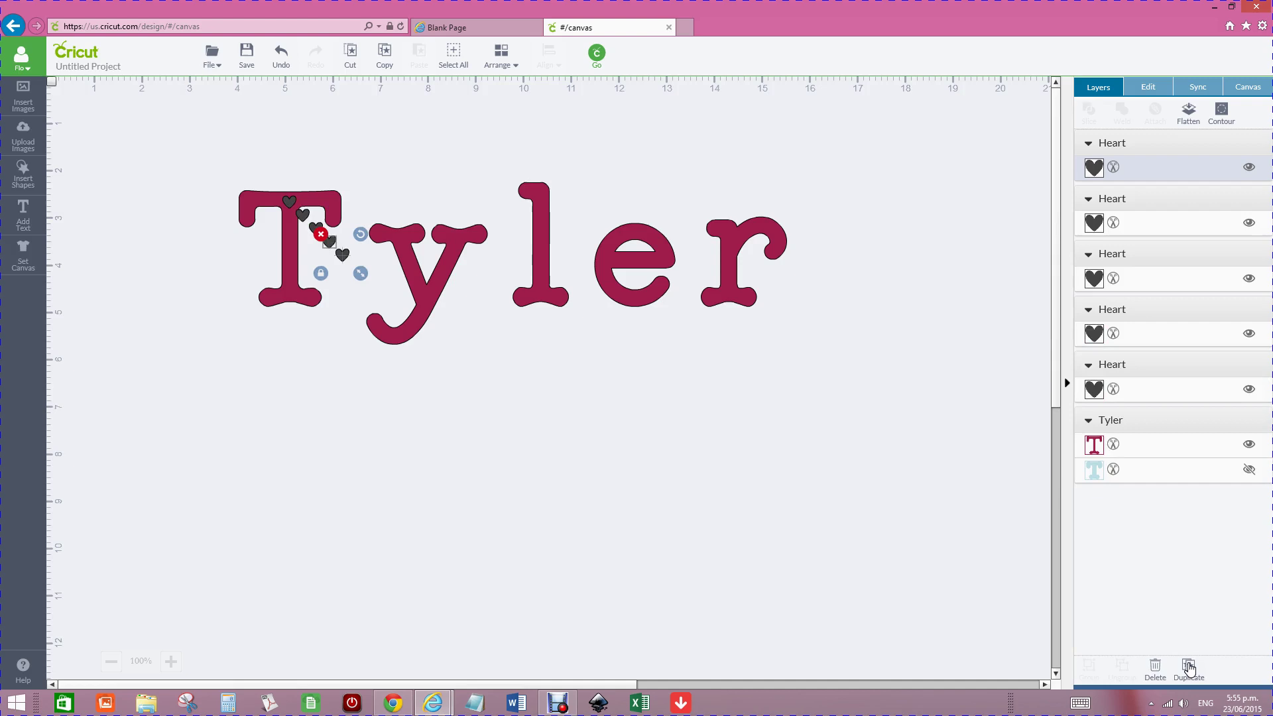
pyautogui.click(1190, 666)
pyautogui.click(1189, 667)
pyautogui.click(1189, 666)
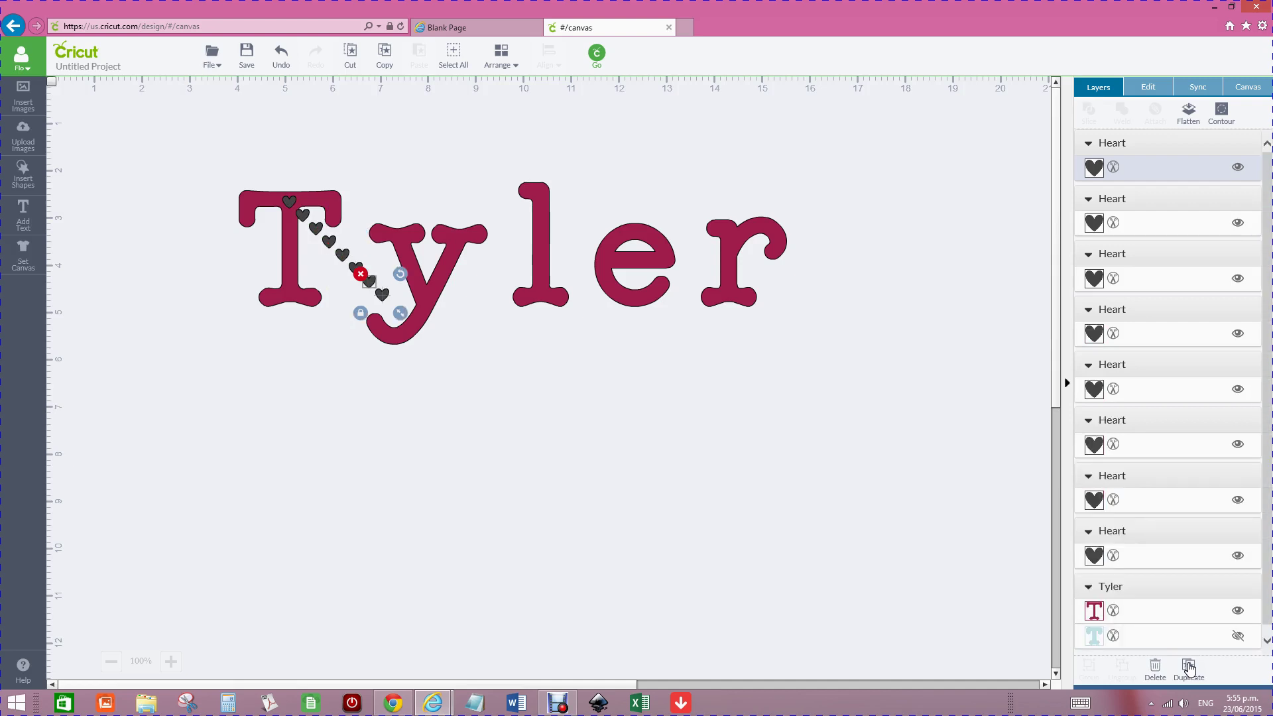
pyautogui.click(1189, 667)
pyautogui.click(1189, 667)
pyautogui.click(1189, 666)
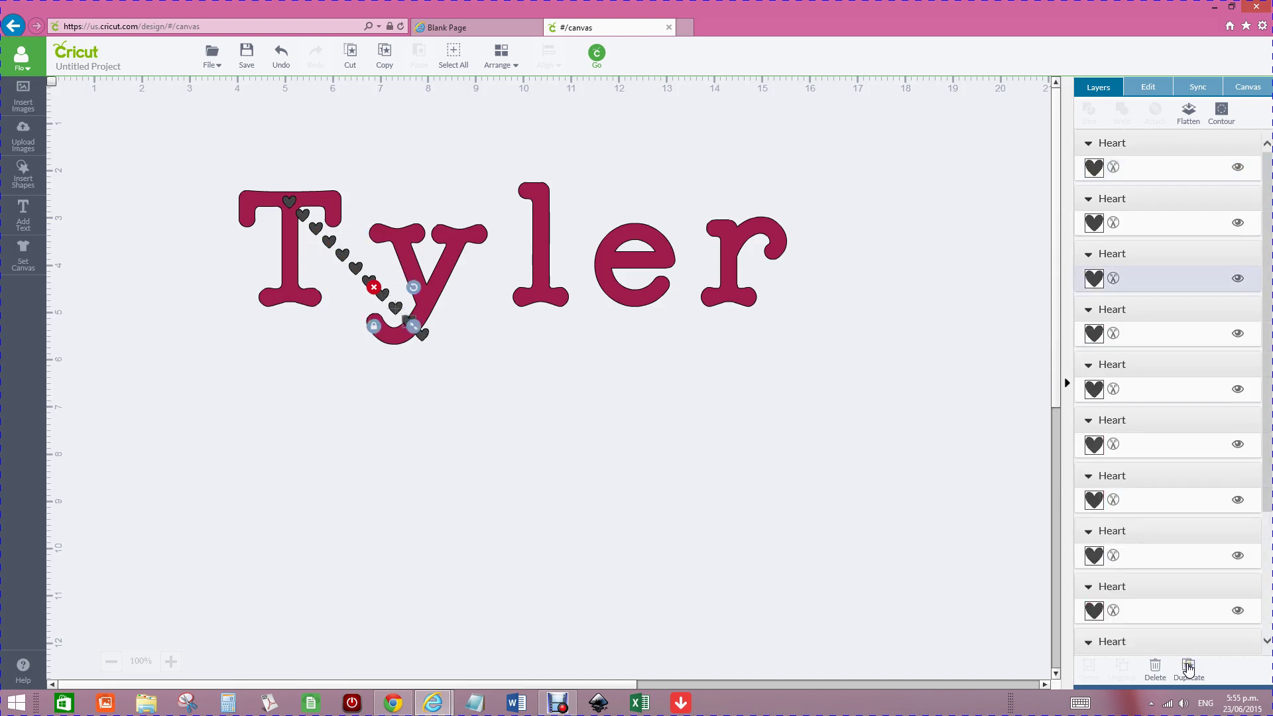
pyautogui.click(1189, 666)
pyautogui.click(1189, 667)
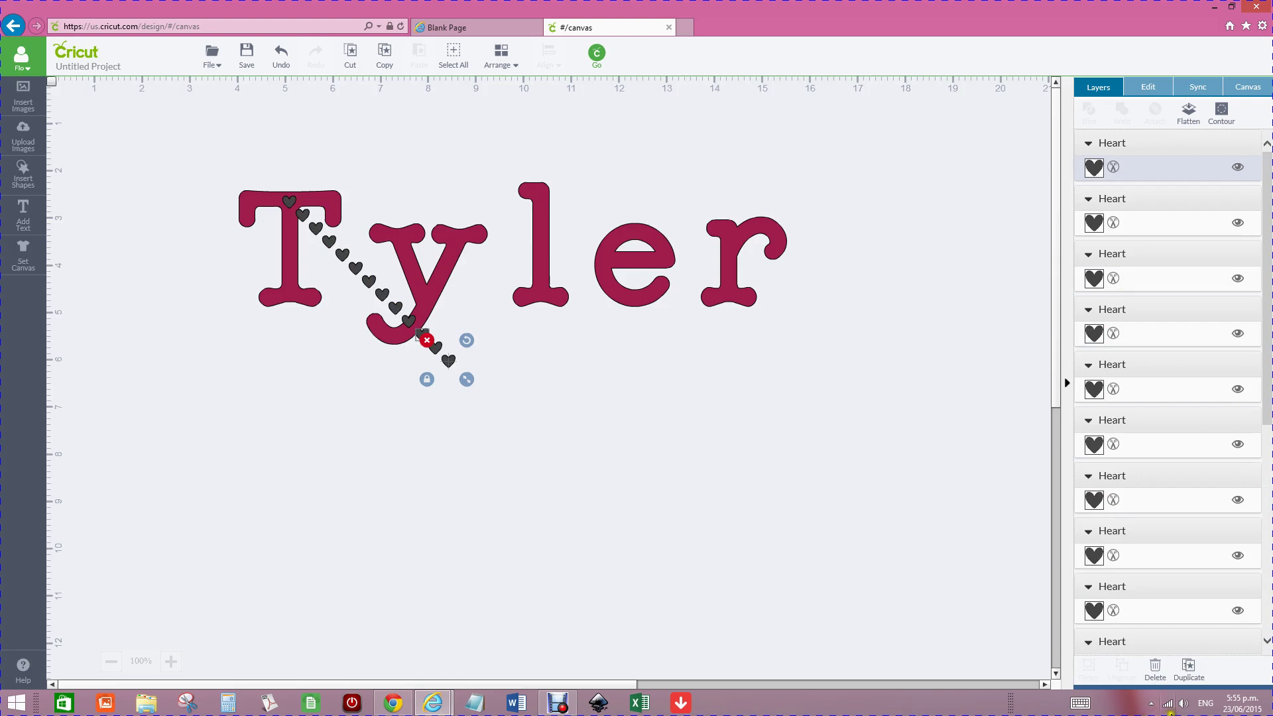
pyautogui.click(1189, 666)
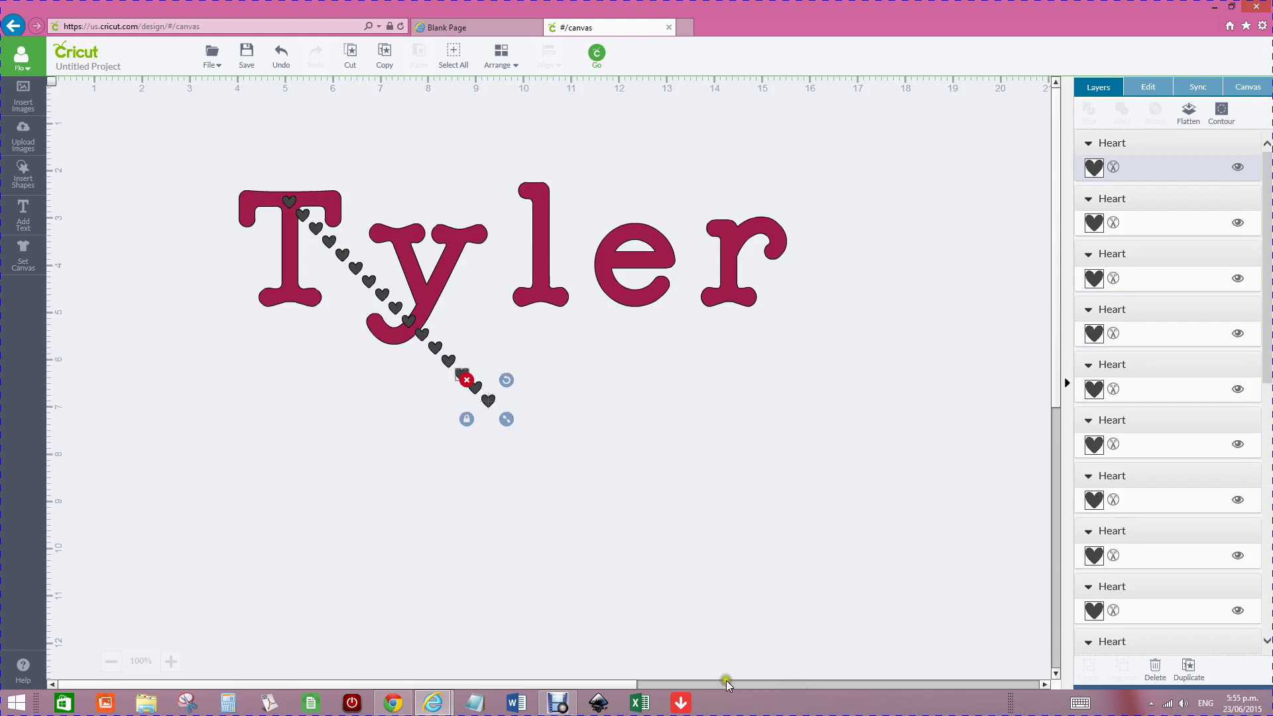
# Drag trail hearts onto the T's top-left and top-right corners and down its stem
pyautogui.click(301, 219)
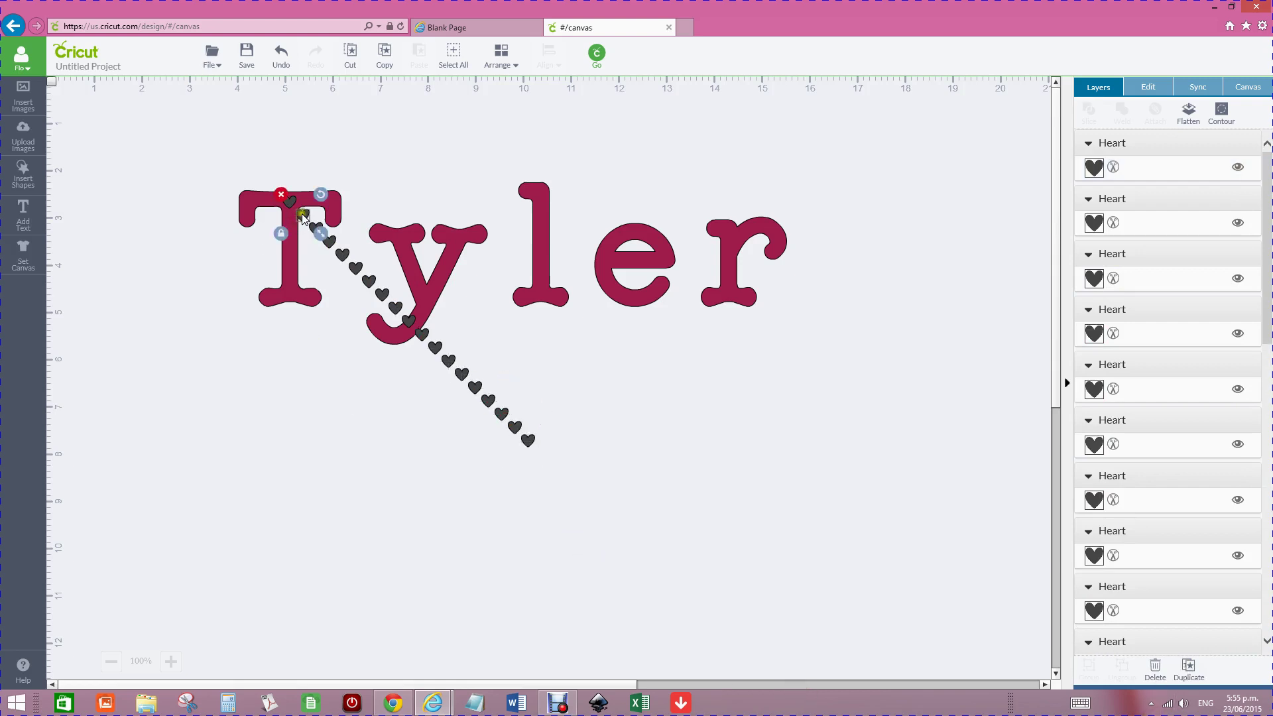
pyautogui.moveTo(302, 219); pyautogui.dragTo(292, 291)
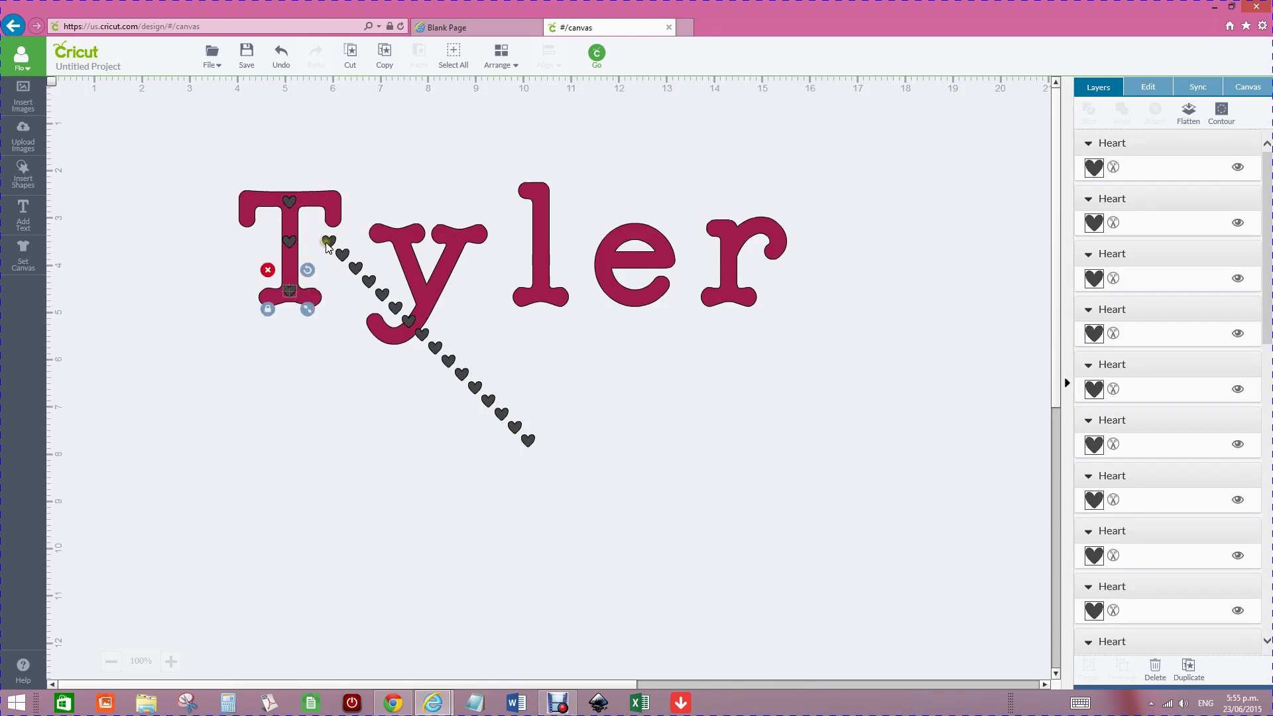
pyautogui.moveTo(325, 241); pyautogui.dragTo(329, 208)
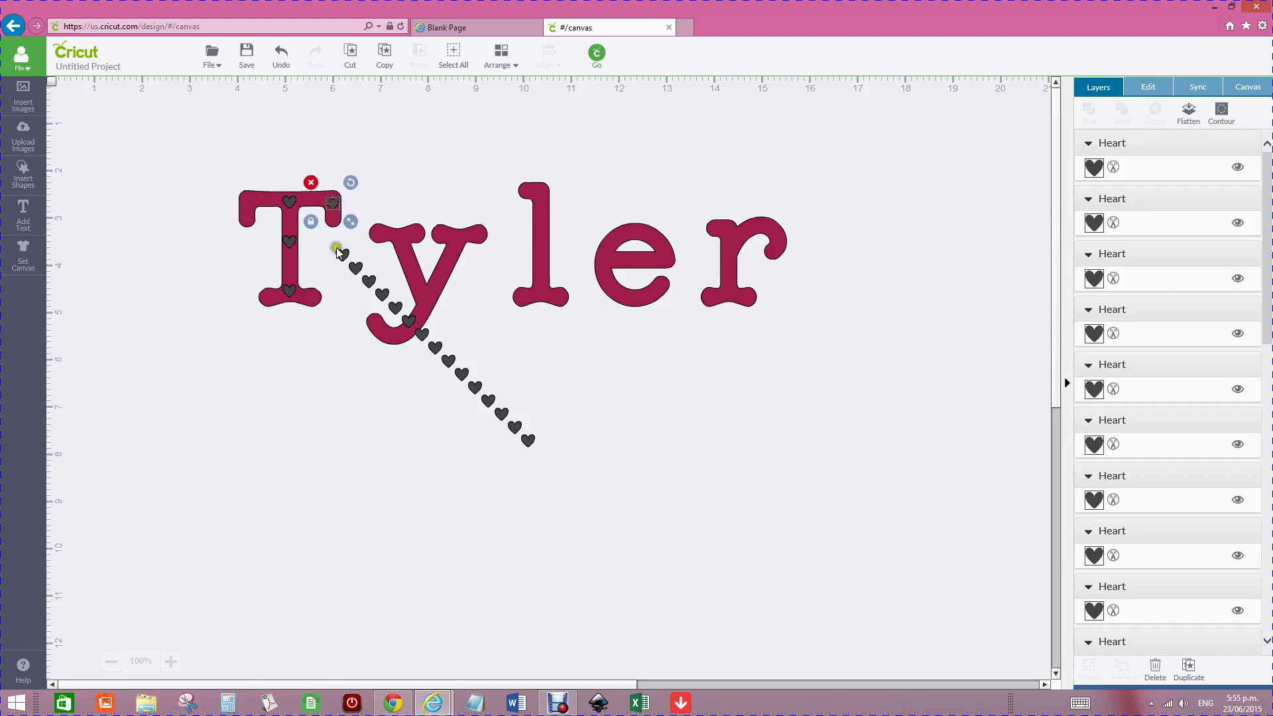
pyautogui.moveTo(341, 259); pyautogui.dragTo(248, 207)
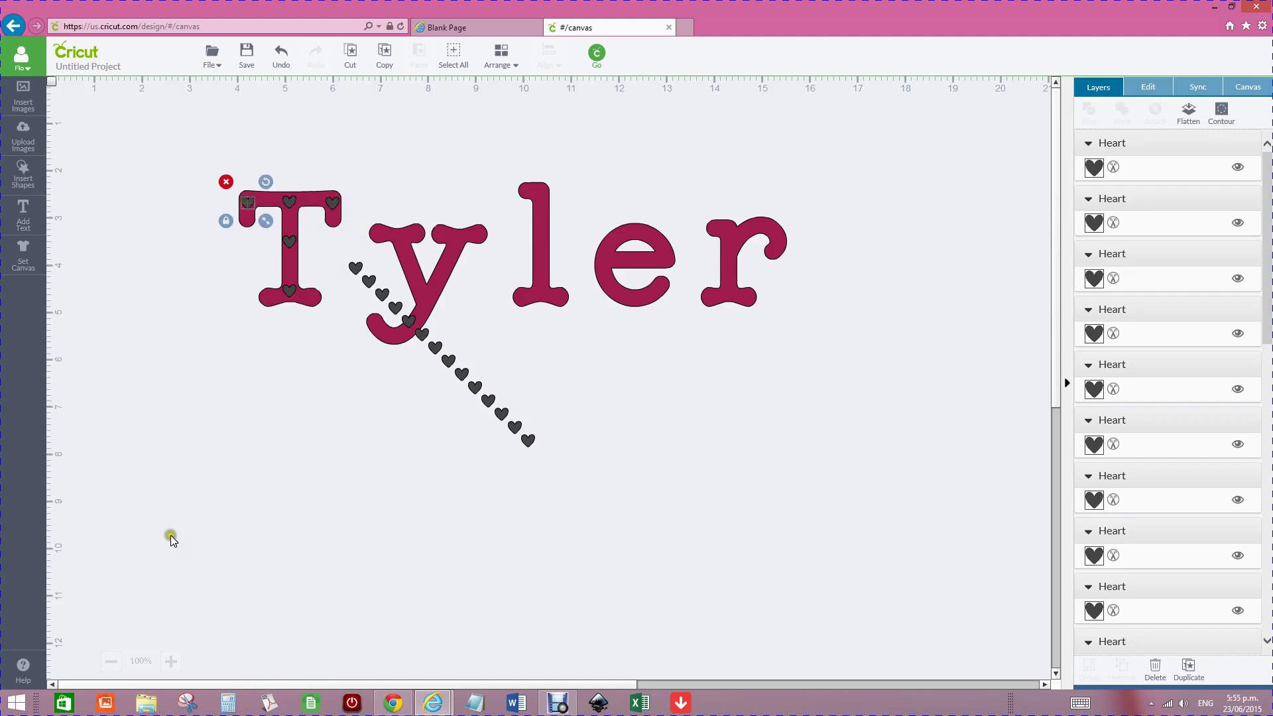
# At 150% zoom, nudge the T's corner hearts and shrink and adjust its stem and foot hearts
pyautogui.click(171, 662)
pyautogui.click(171, 661)
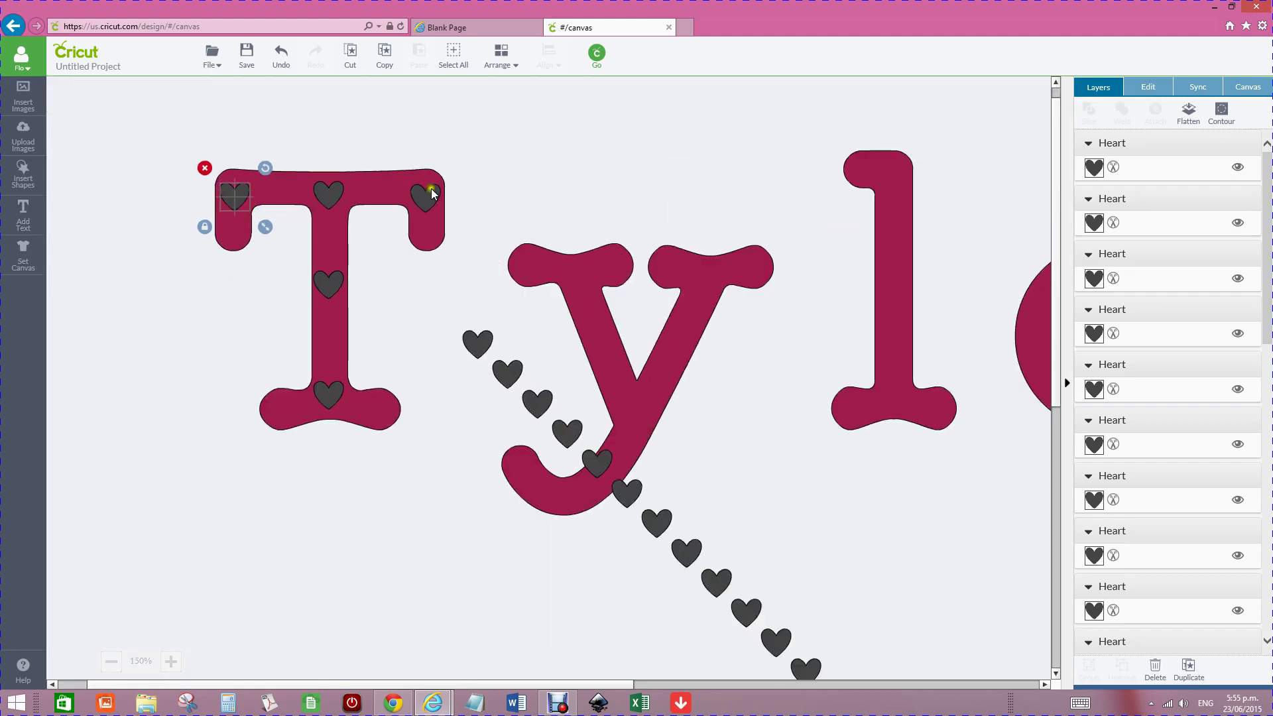
pyautogui.moveTo(427, 197); pyautogui.dragTo(420, 194)
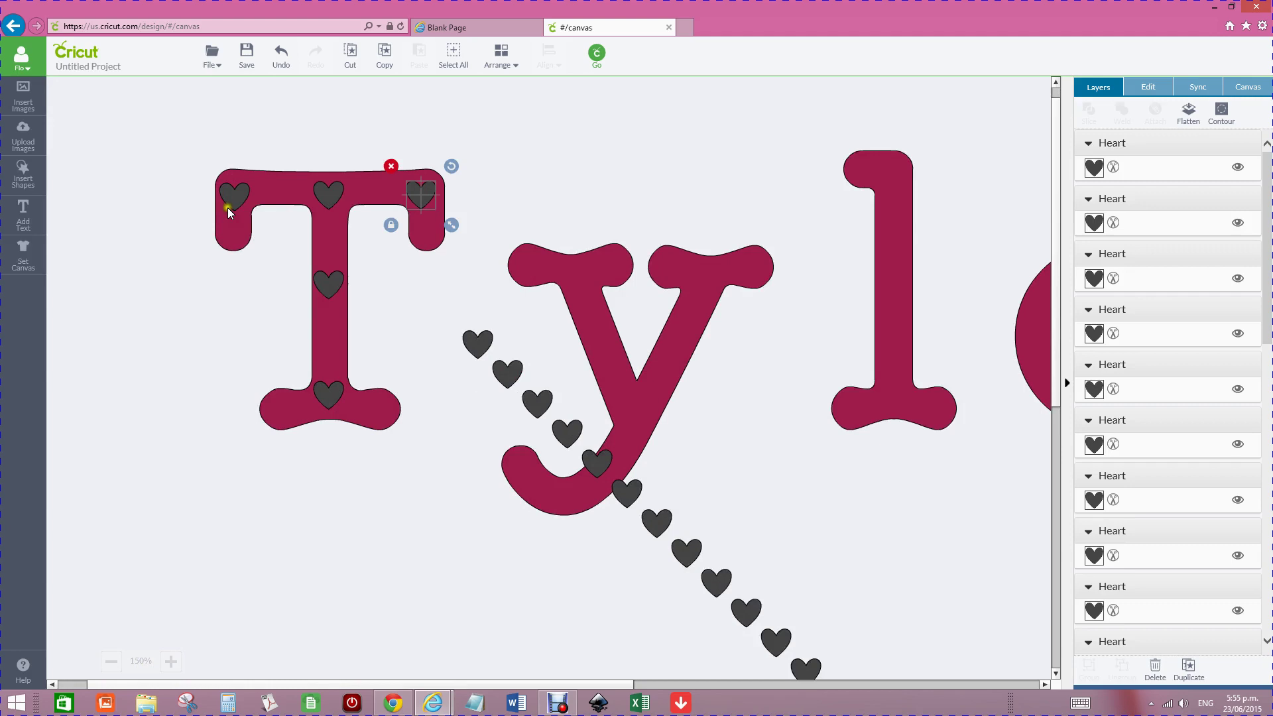
pyautogui.moveTo(232, 202); pyautogui.dragTo(235, 200)
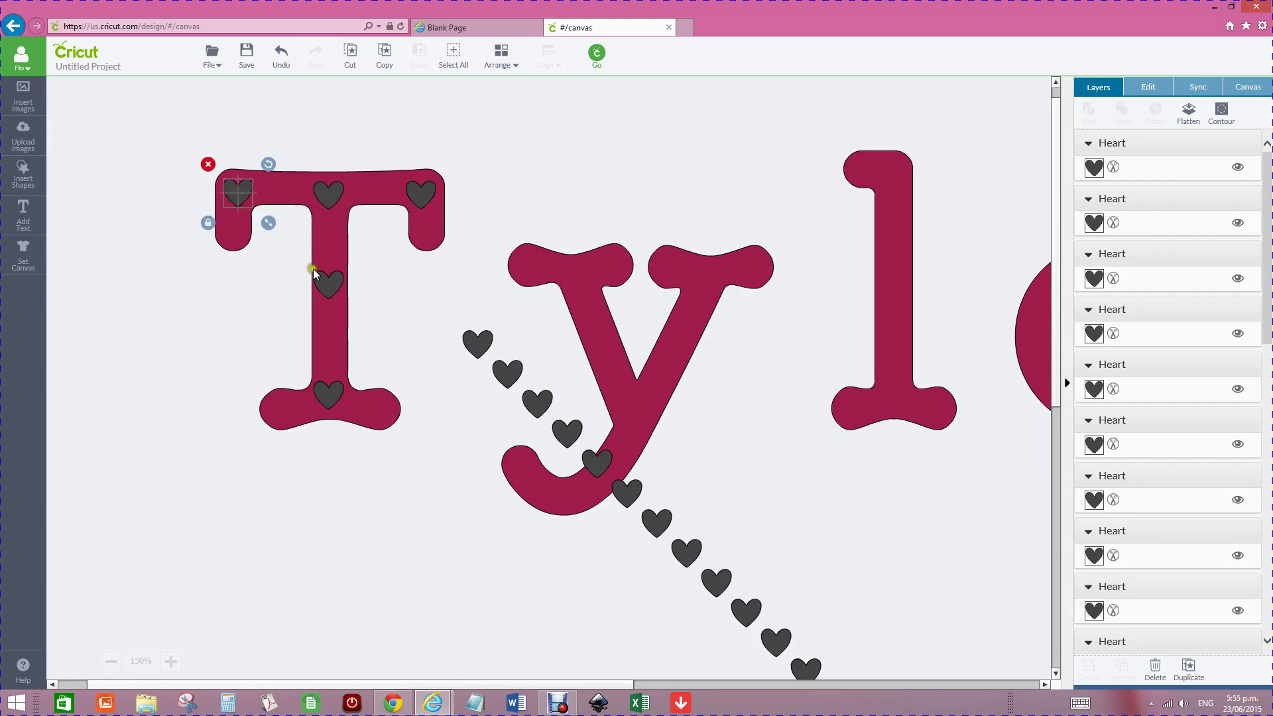
pyautogui.click(327, 283)
pyautogui.click(356, 305)
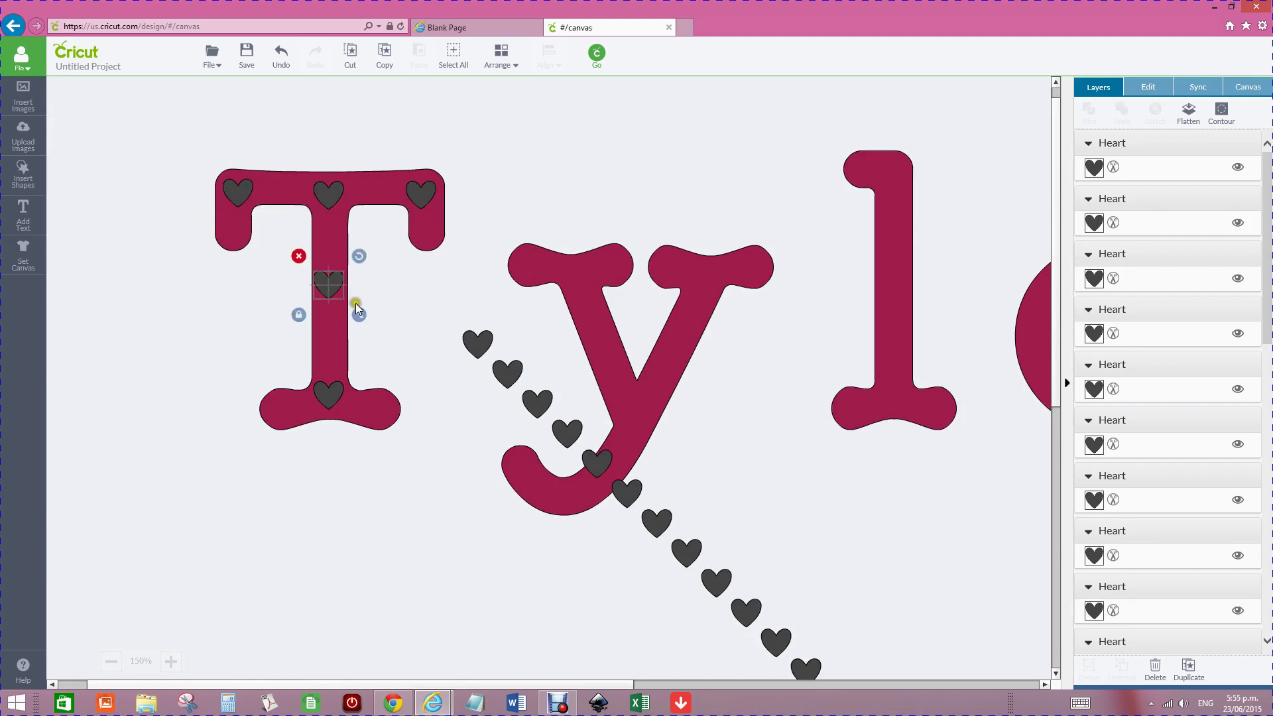
pyautogui.moveTo(359, 317); pyautogui.dragTo(336, 285)
pyautogui.click(338, 287)
pyautogui.click(329, 391)
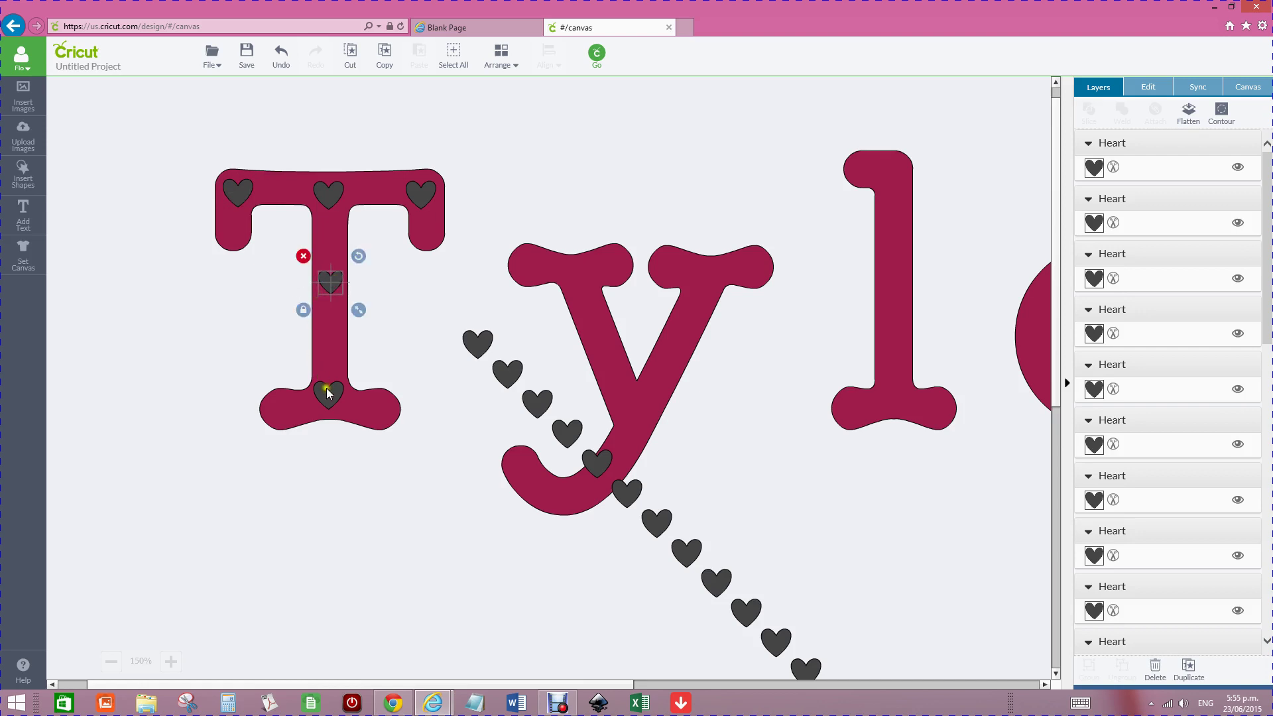
pyautogui.moveTo(329, 392); pyautogui.dragTo(327, 391)
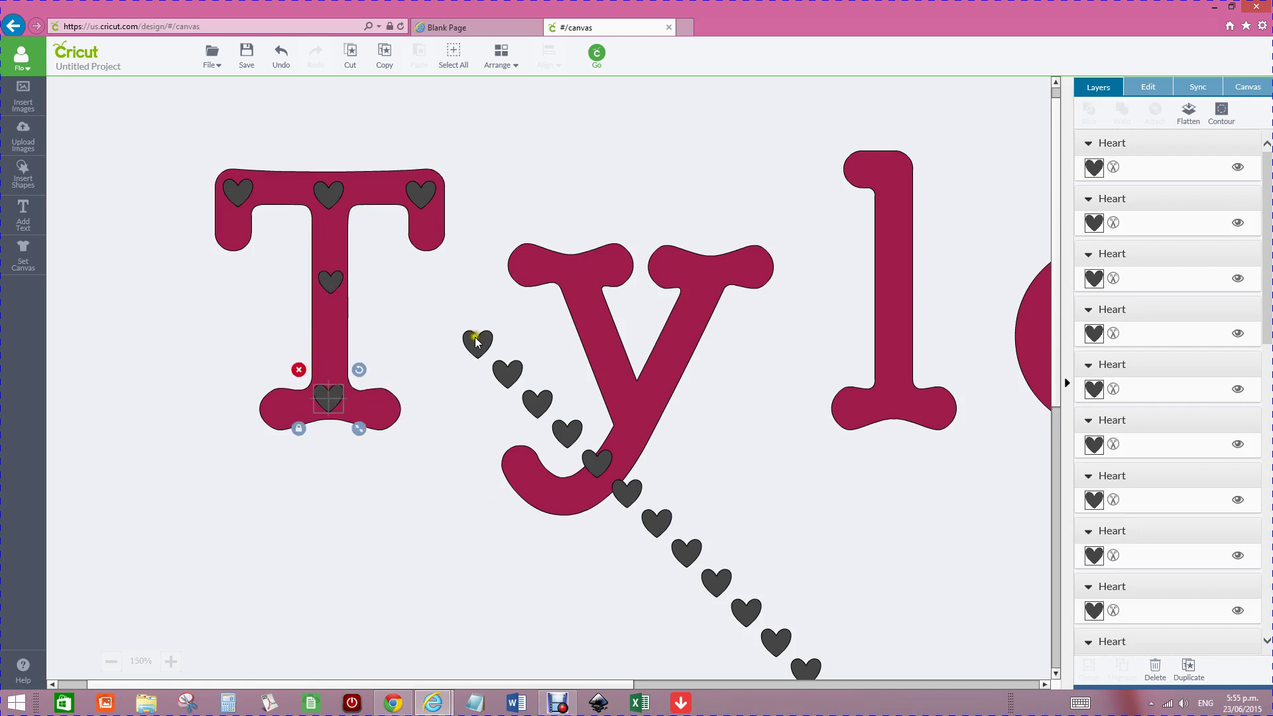
# Place hearts on the y's left and right serifs, top, stem and curled tail
pyautogui.moveTo(475, 340); pyautogui.dragTo(528, 267)
pyautogui.moveTo(508, 374); pyautogui.dragTo(607, 266)
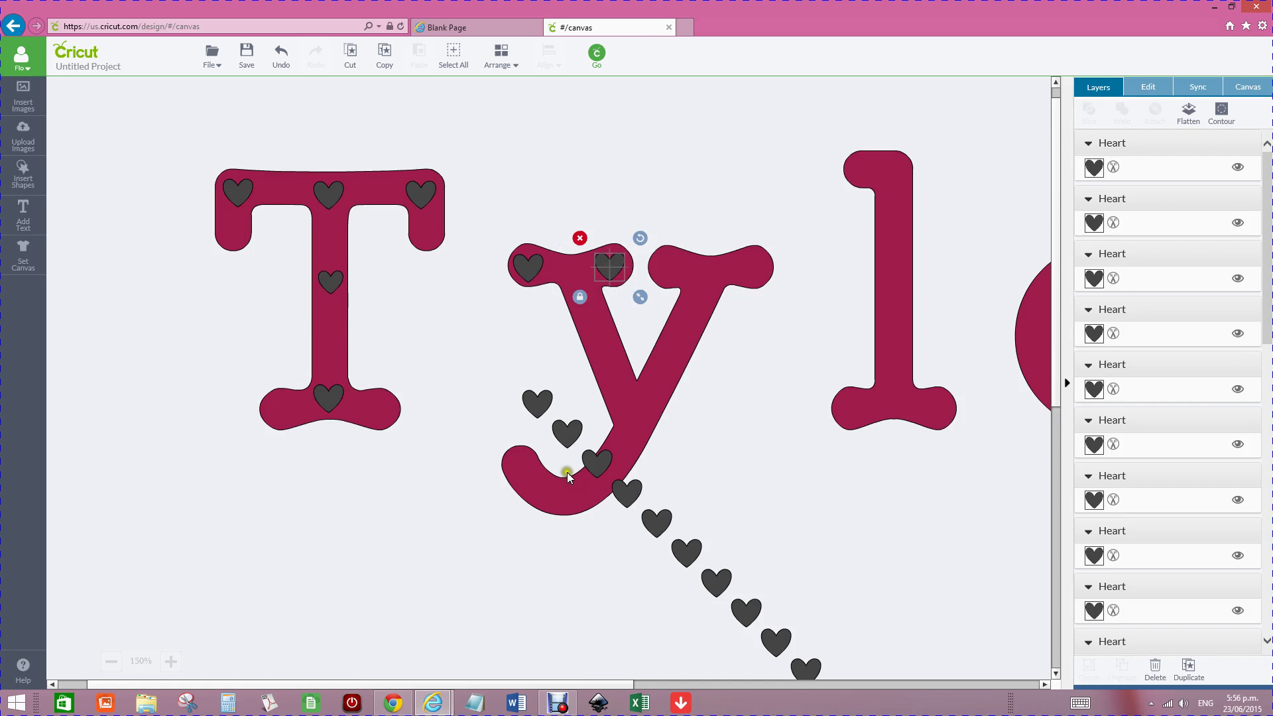
pyautogui.moveTo(532, 409); pyautogui.dragTo(670, 263)
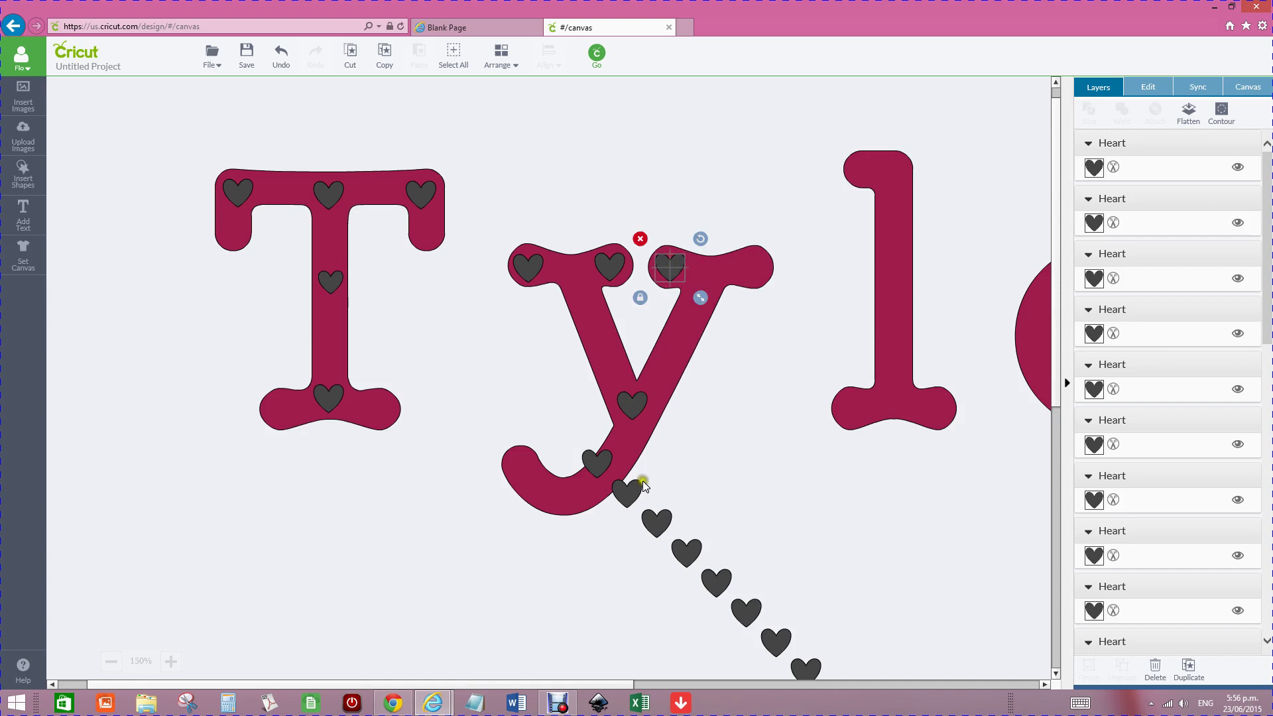
pyautogui.moveTo(604, 464); pyautogui.dragTo(748, 264)
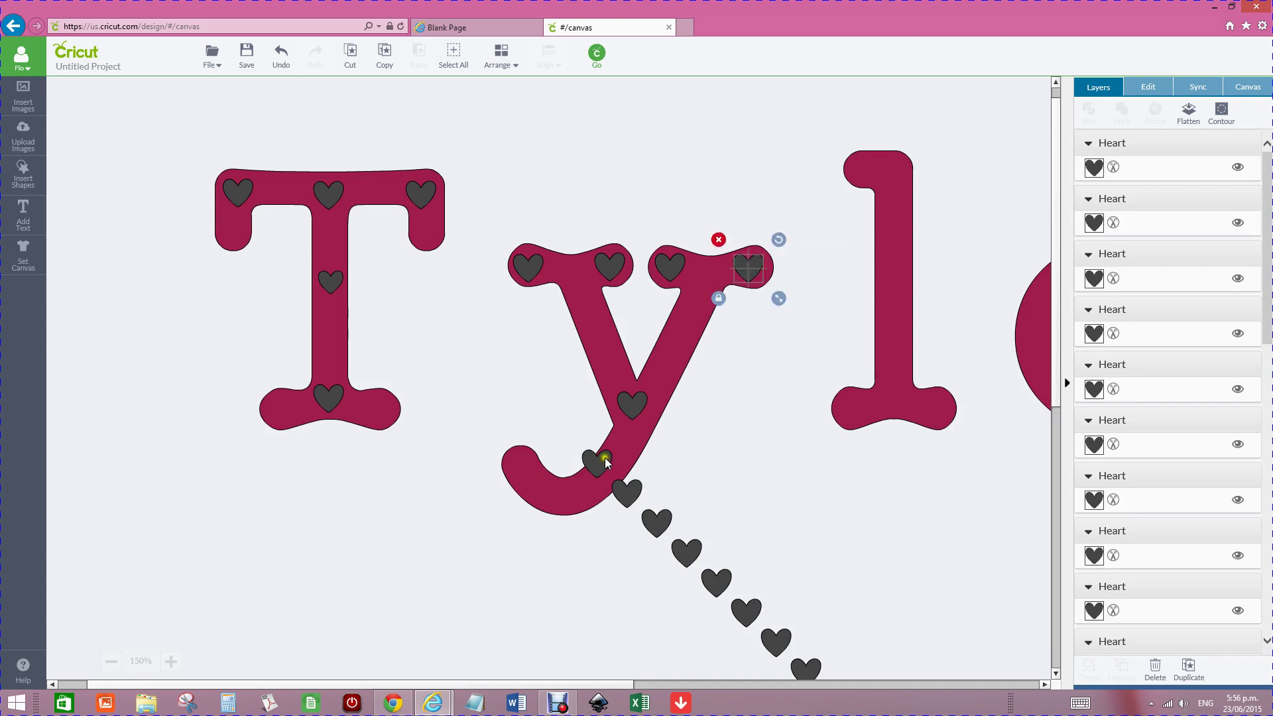
pyautogui.moveTo(605, 462); pyautogui.dragTo(530, 472)
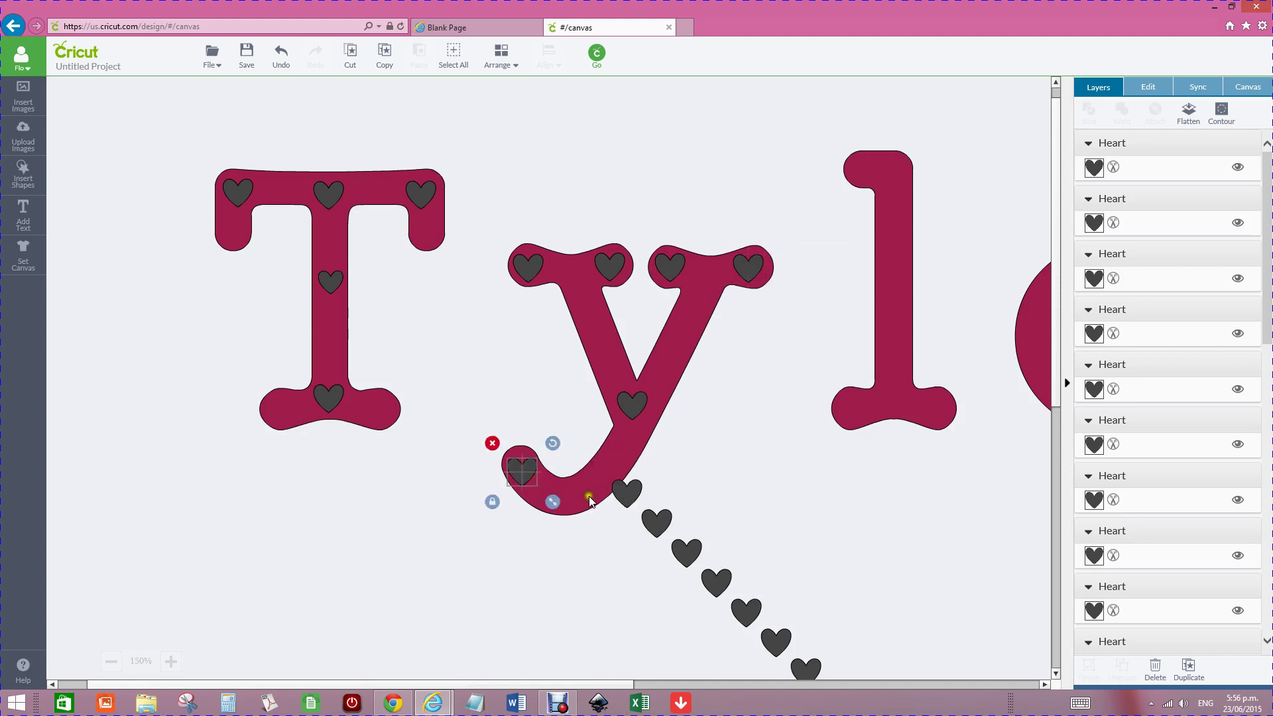
pyautogui.moveTo(628, 494); pyautogui.dragTo(551, 498)
pyautogui.click(522, 471)
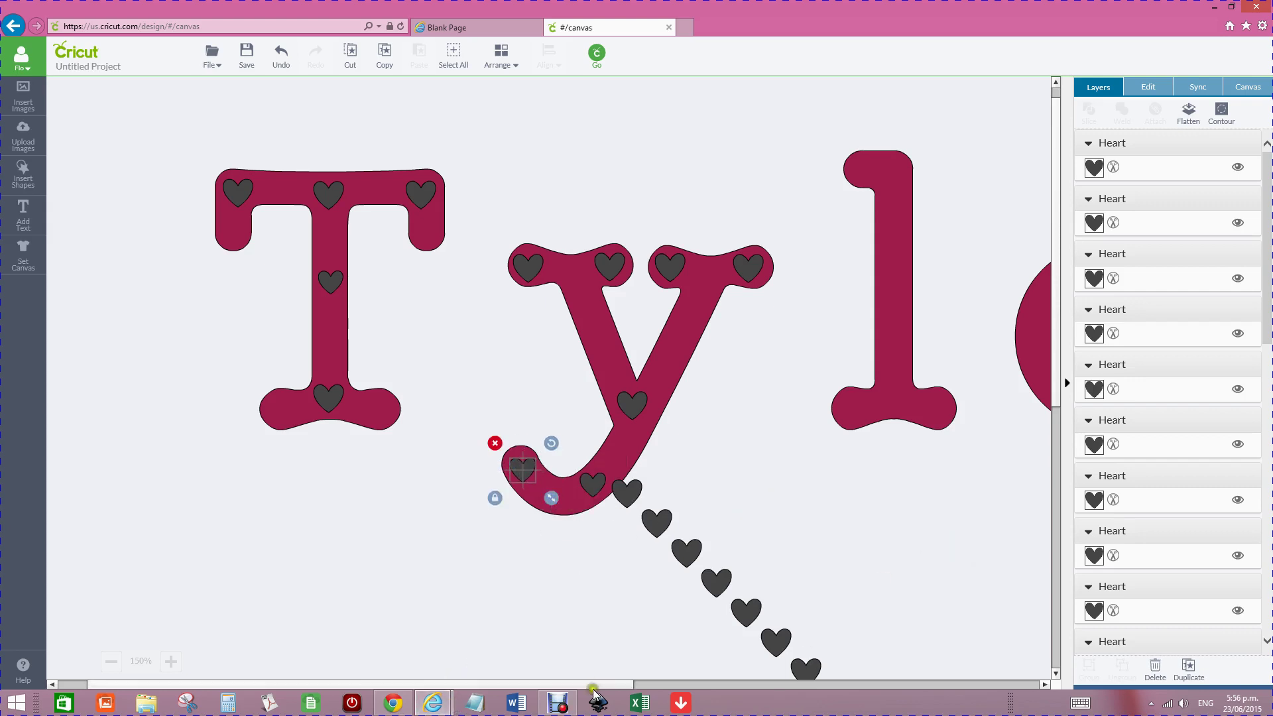
pyautogui.hscroll(5, 593, 688)
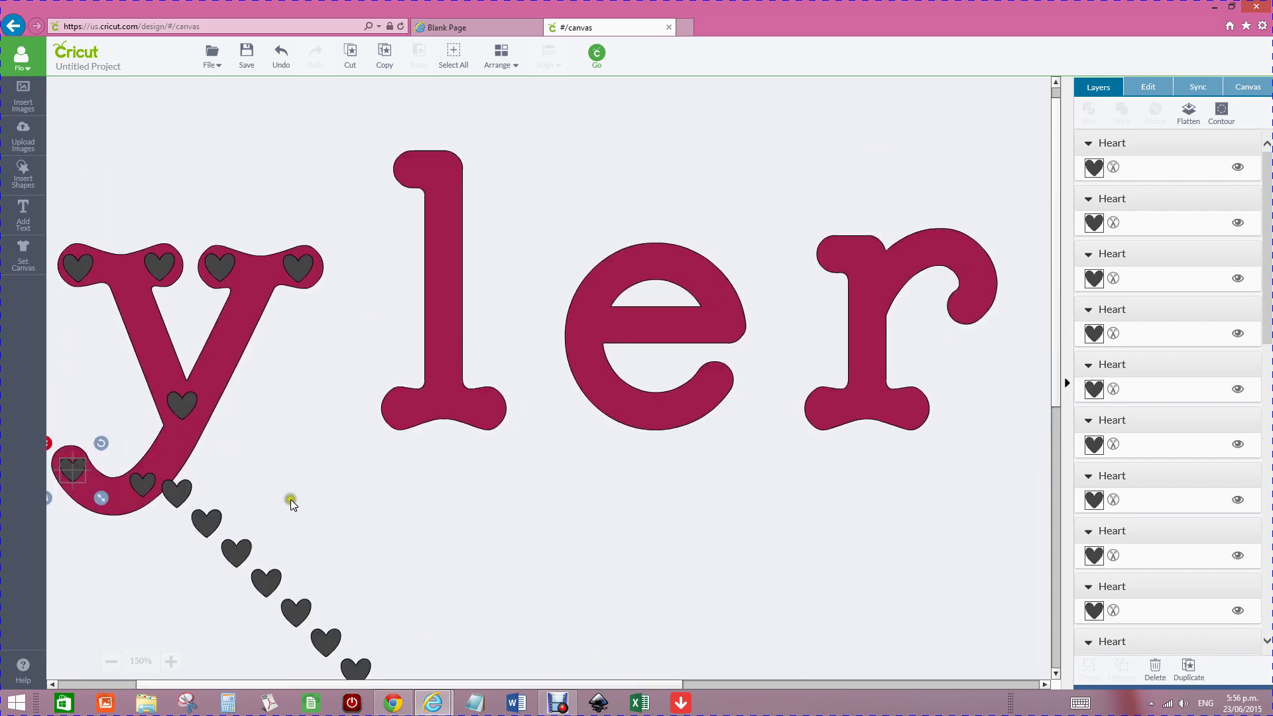
# Place hearts on the l's top, stem and foot, shrinking the stem heart
pyautogui.moveTo(178, 488); pyautogui.dragTo(435, 166)
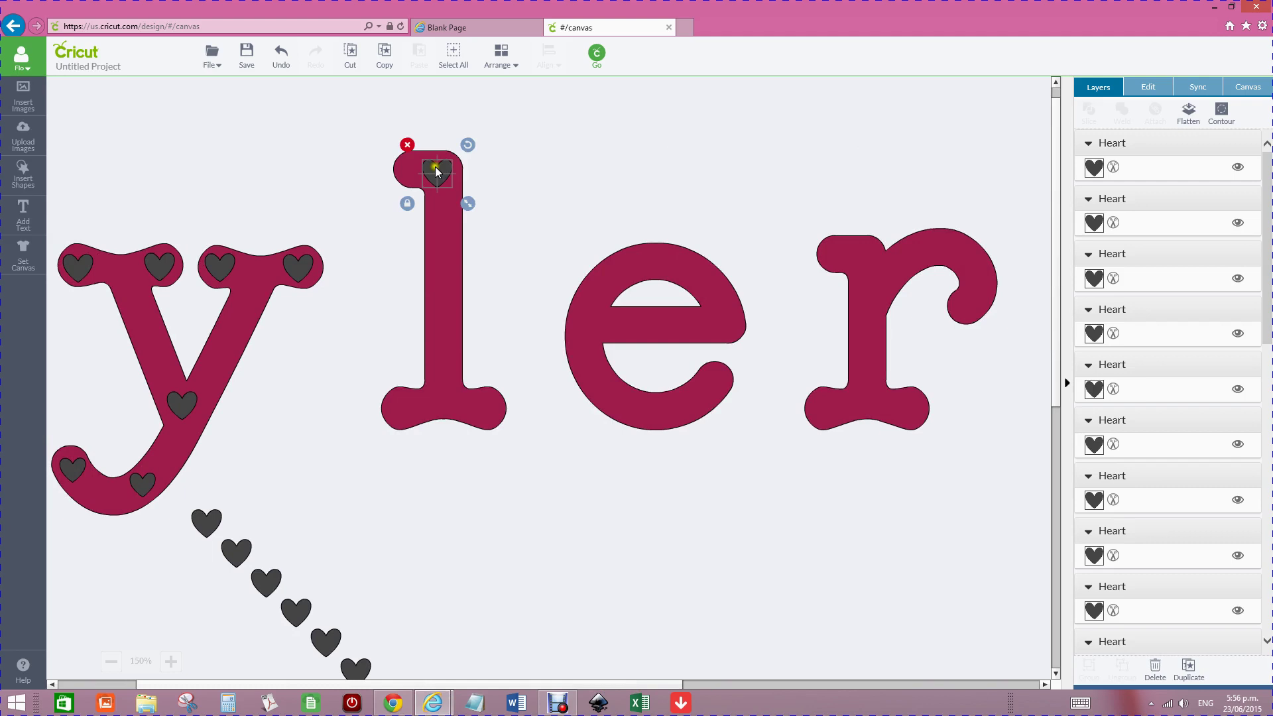
pyautogui.moveTo(207, 524); pyautogui.dragTo(439, 270)
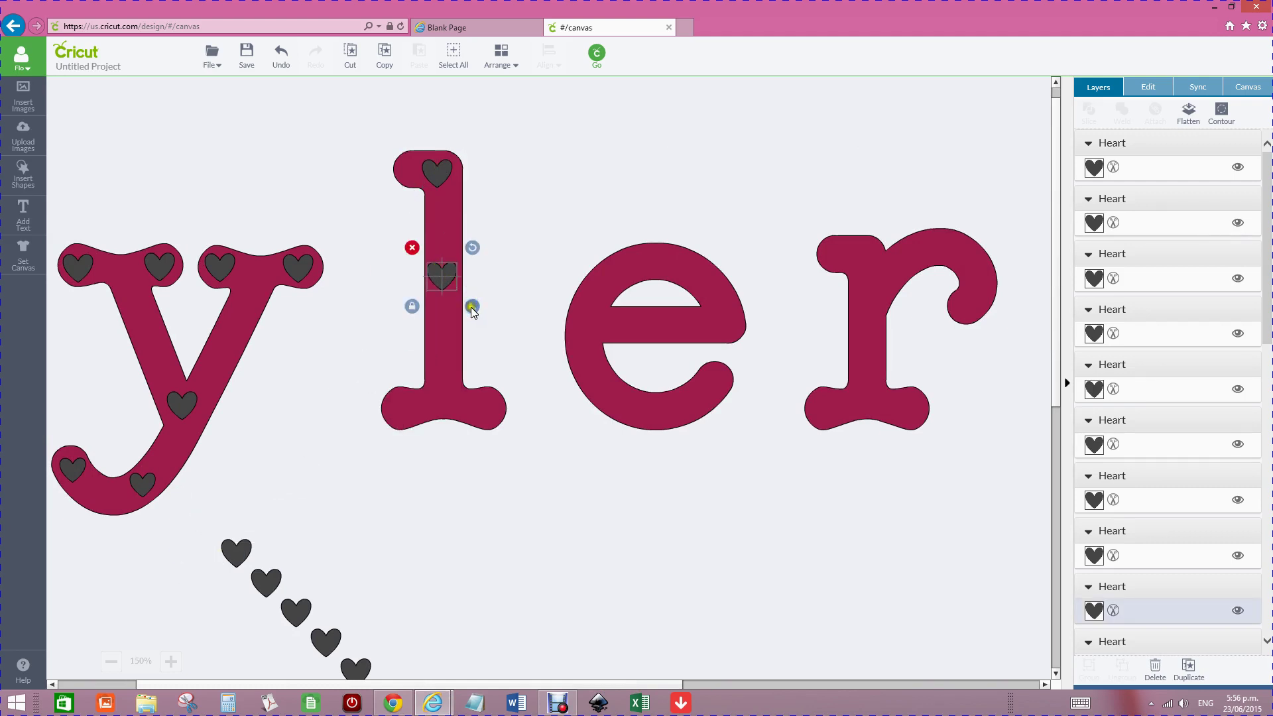
pyautogui.moveTo(472, 310); pyautogui.dragTo(444, 277)
pyautogui.moveTo(243, 558); pyautogui.dragTo(448, 398)
# Place hearts on the e's bar, top and lower right
pyautogui.moveTo(266, 575); pyautogui.dragTo(723, 320)
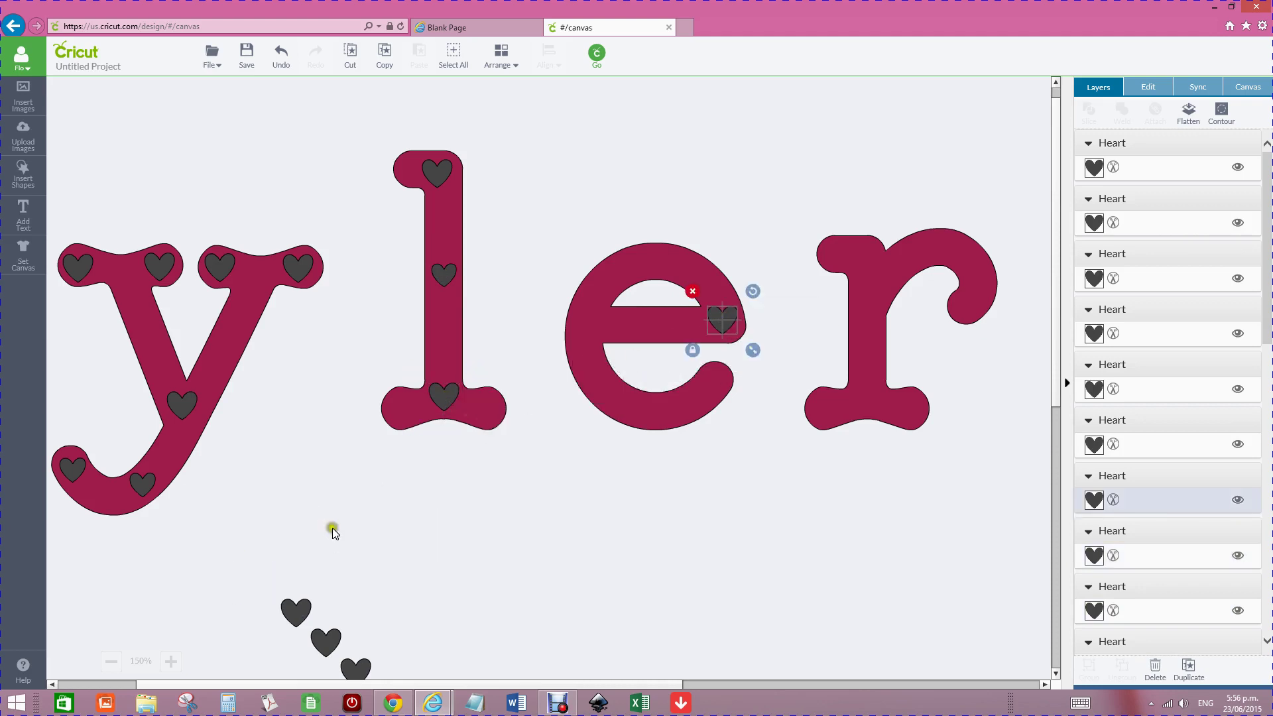
pyautogui.moveTo(295, 608); pyautogui.dragTo(585, 321)
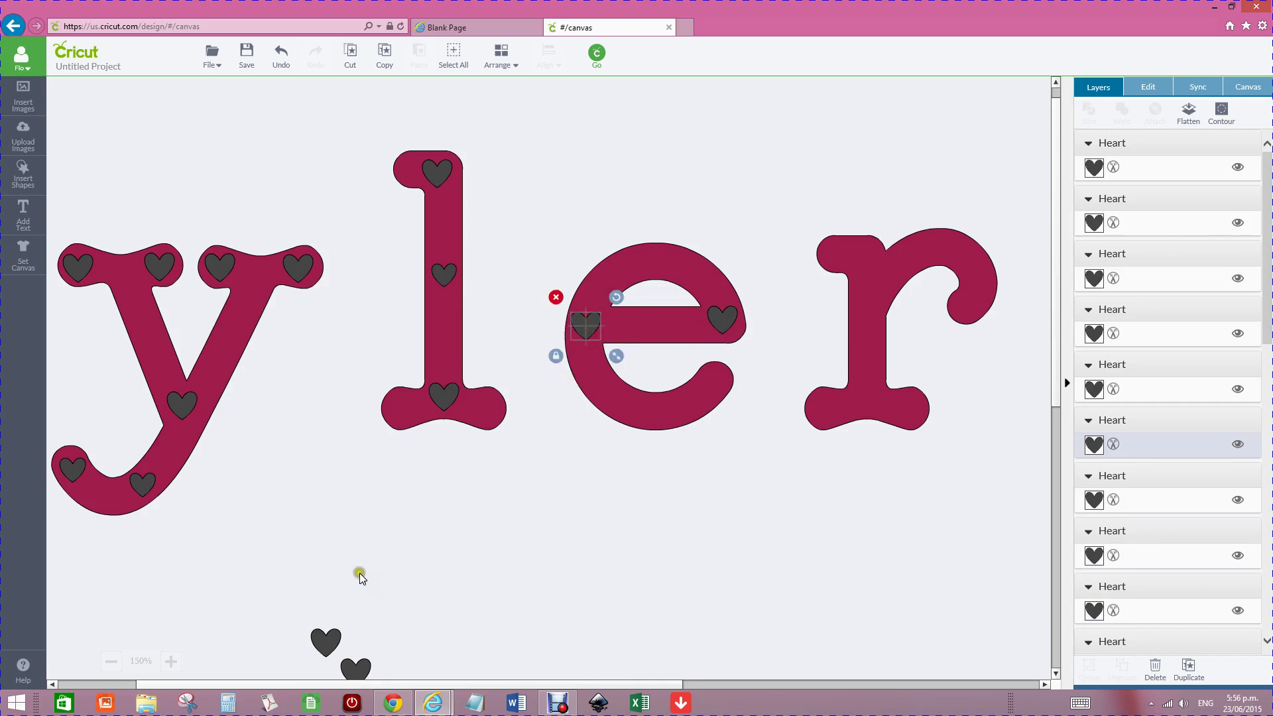
pyautogui.moveTo(327, 643); pyautogui.dragTo(657, 260)
pyautogui.moveTo(353, 673); pyautogui.dragTo(703, 404)
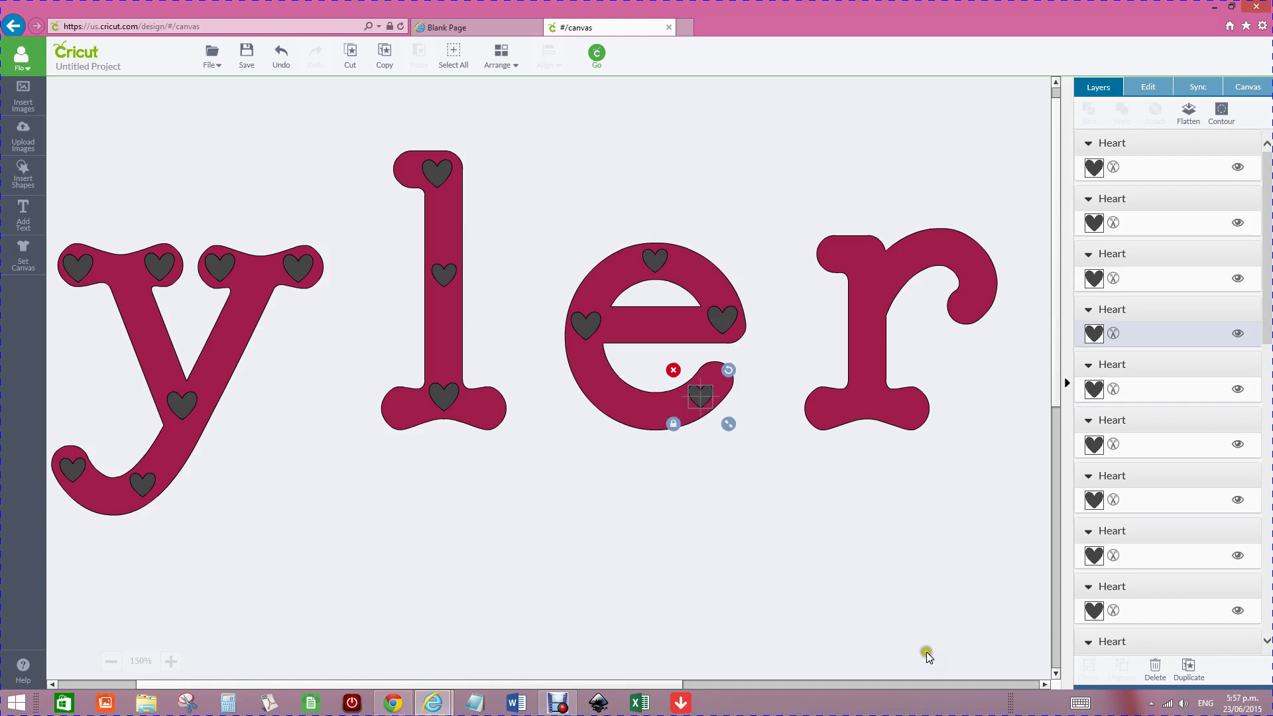
# Duplicate the heart several more times and place spare copies on the e, including its bottom
pyautogui.click(1189, 668)
pyautogui.click(1189, 668)
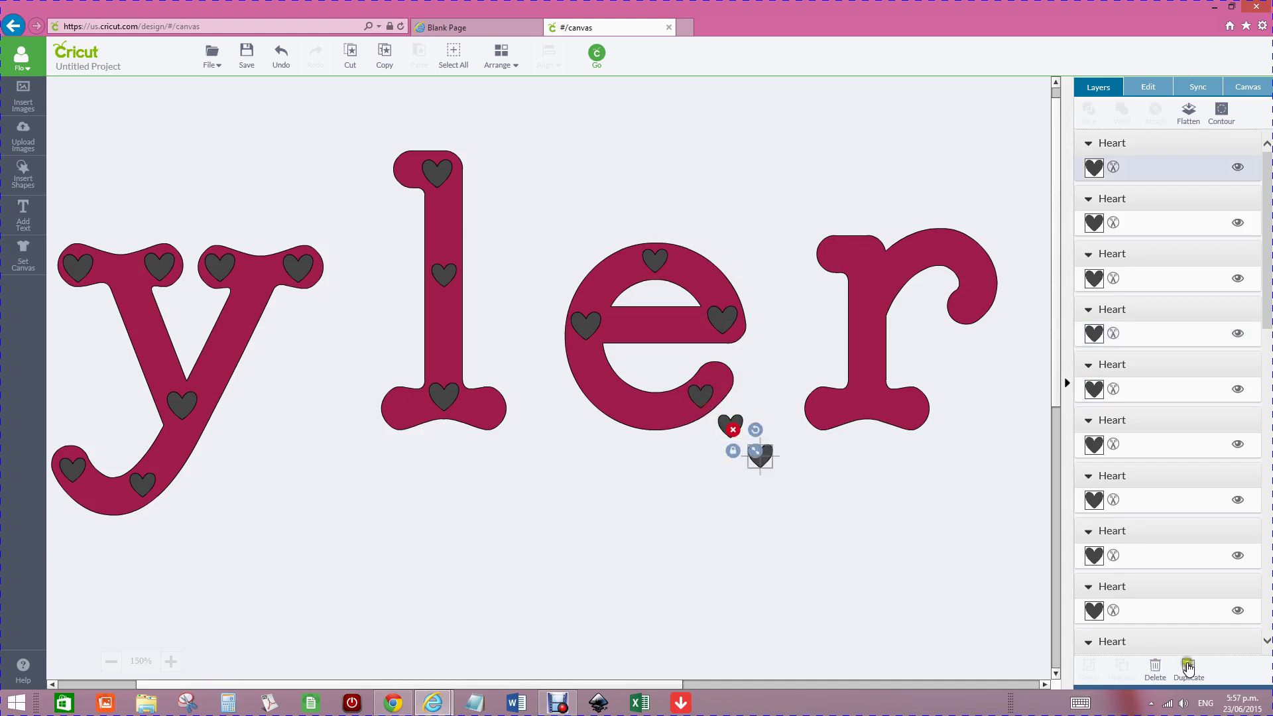
pyautogui.click(1189, 669)
pyautogui.click(1188, 669)
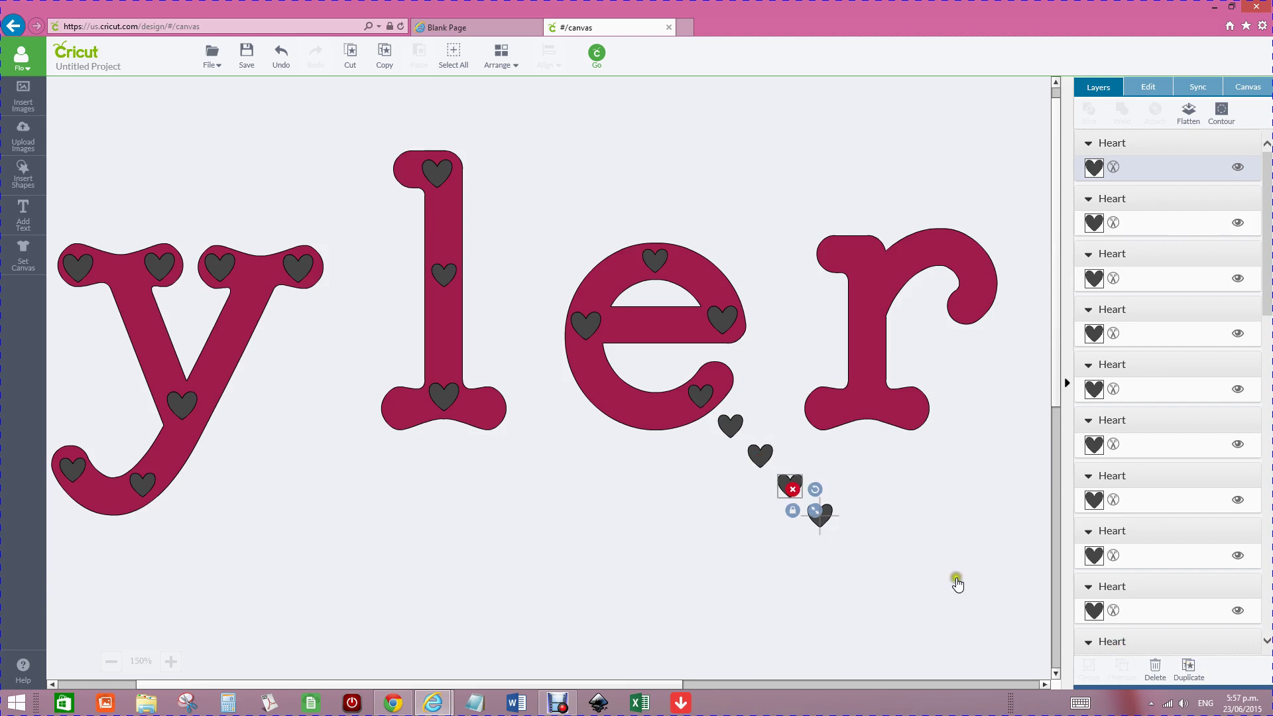
pyautogui.hotkey('ctrl', 'd')
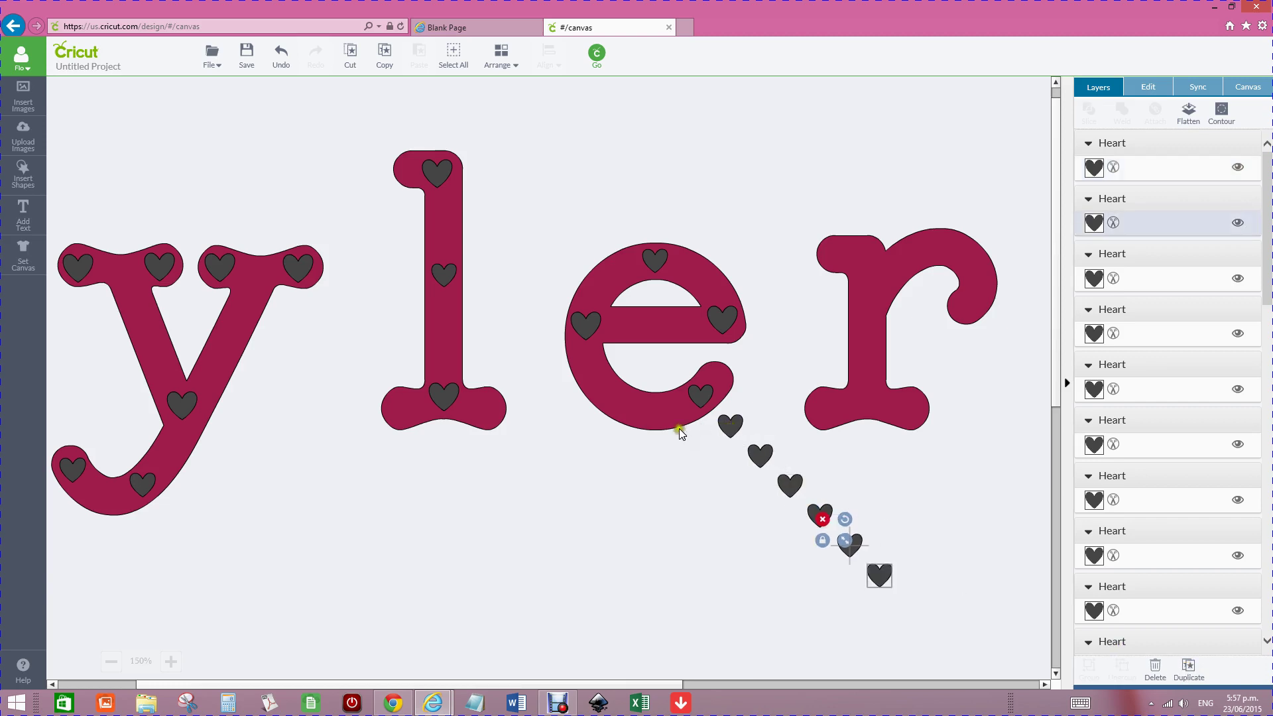
pyautogui.moveTo(731, 425); pyautogui.dragTo(621, 407)
pyautogui.moveTo(759, 451); pyautogui.dragTo(854, 258)
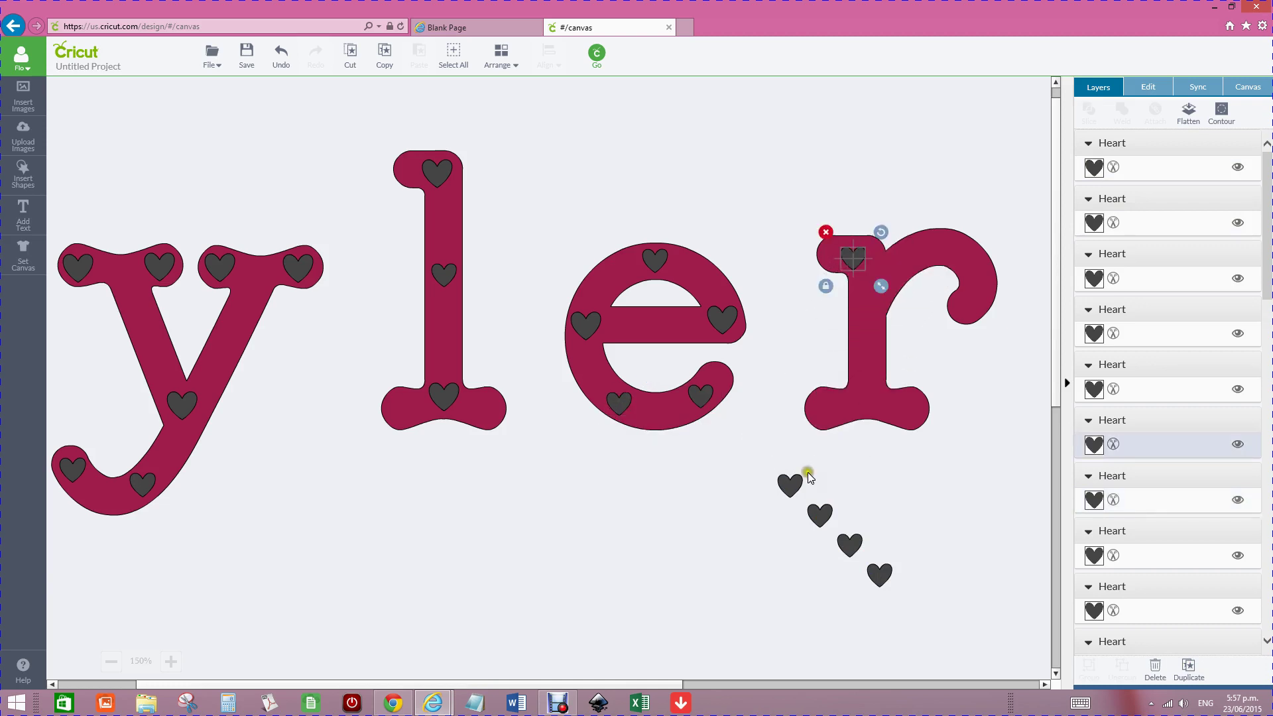
# Place hearts on the r's rounded end, arm top, stem and foot
pyautogui.moveTo(793, 484); pyautogui.dragTo(868, 396)
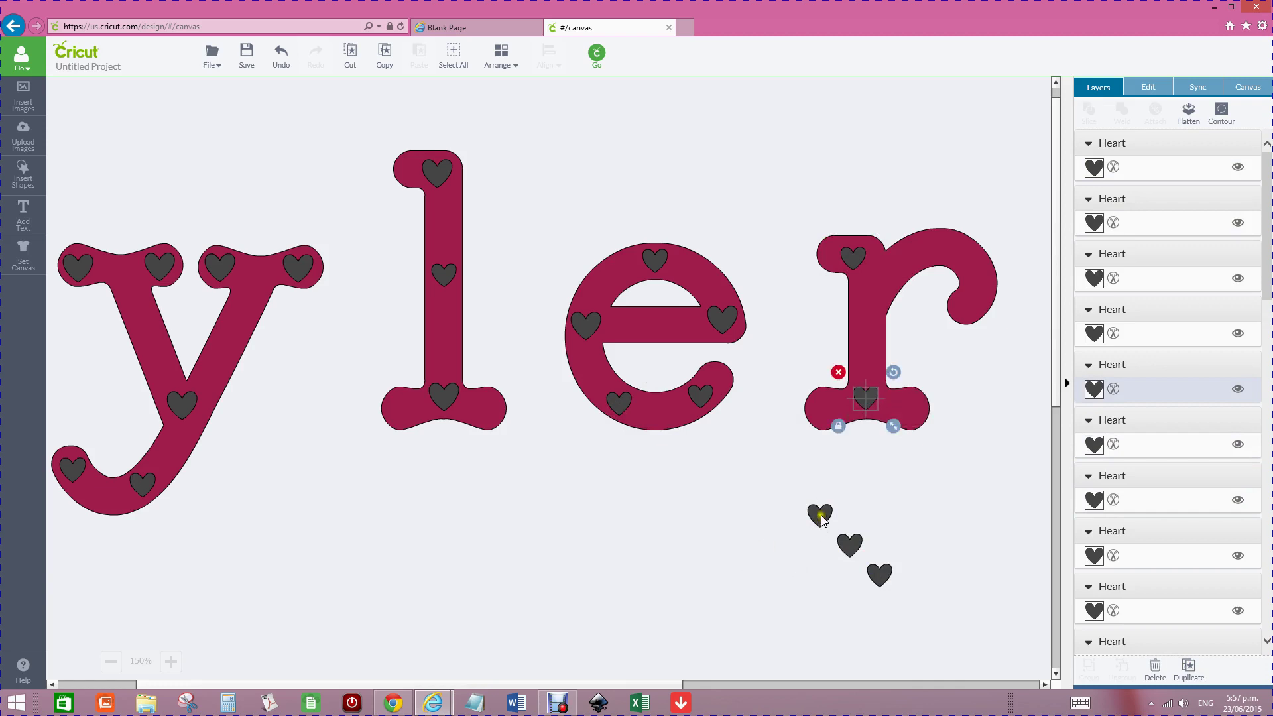
pyautogui.moveTo(823, 521); pyautogui.dragTo(971, 311)
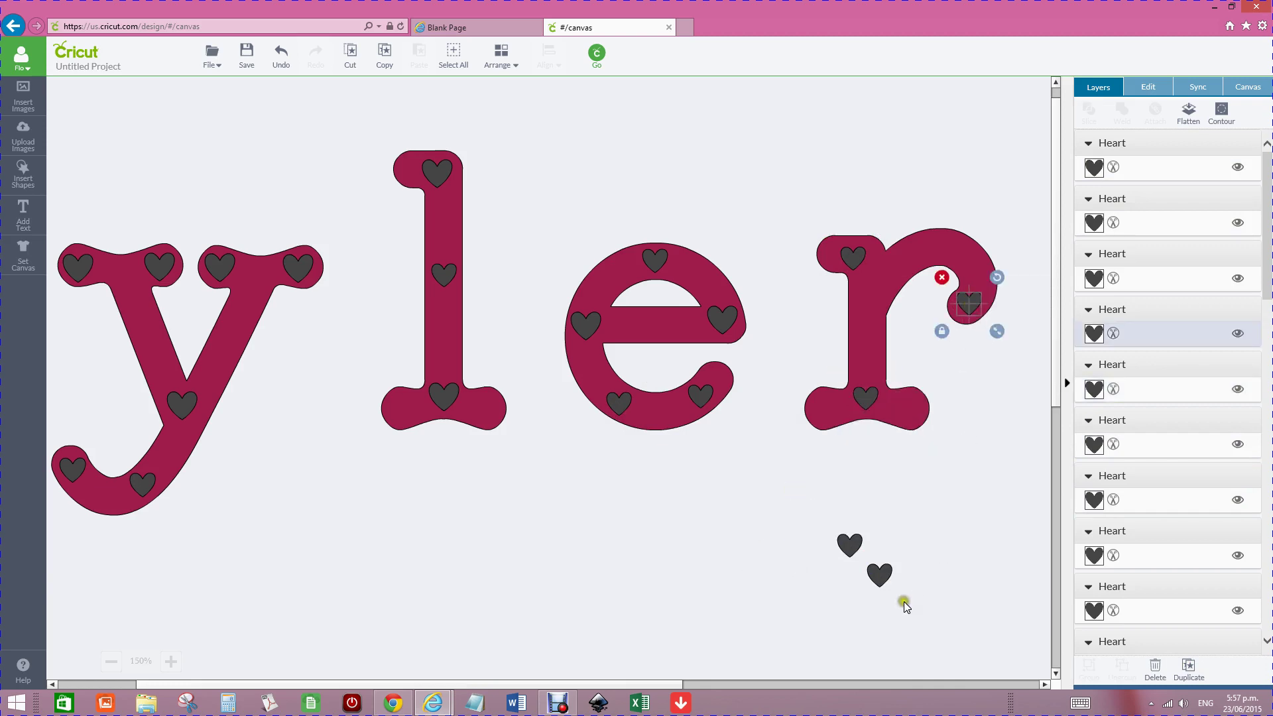
pyautogui.moveTo(852, 544); pyautogui.dragTo(905, 264)
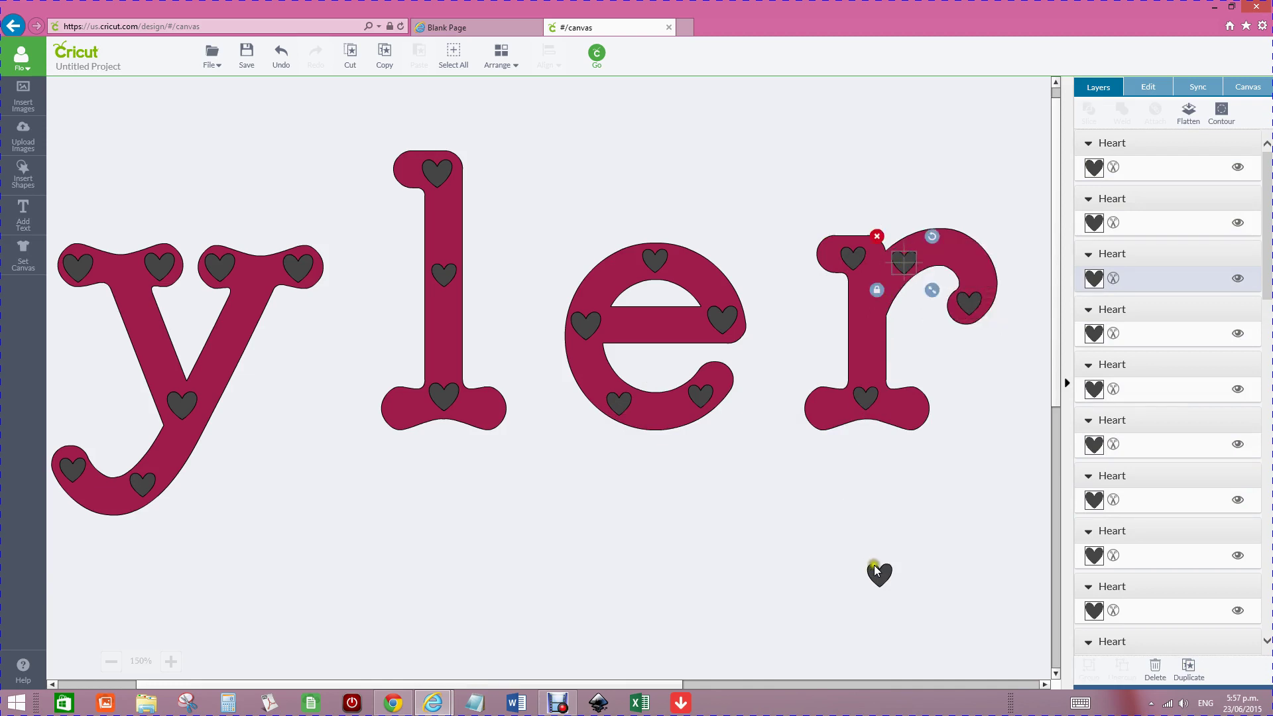
pyautogui.moveTo(874, 569); pyautogui.dragTo(862, 327)
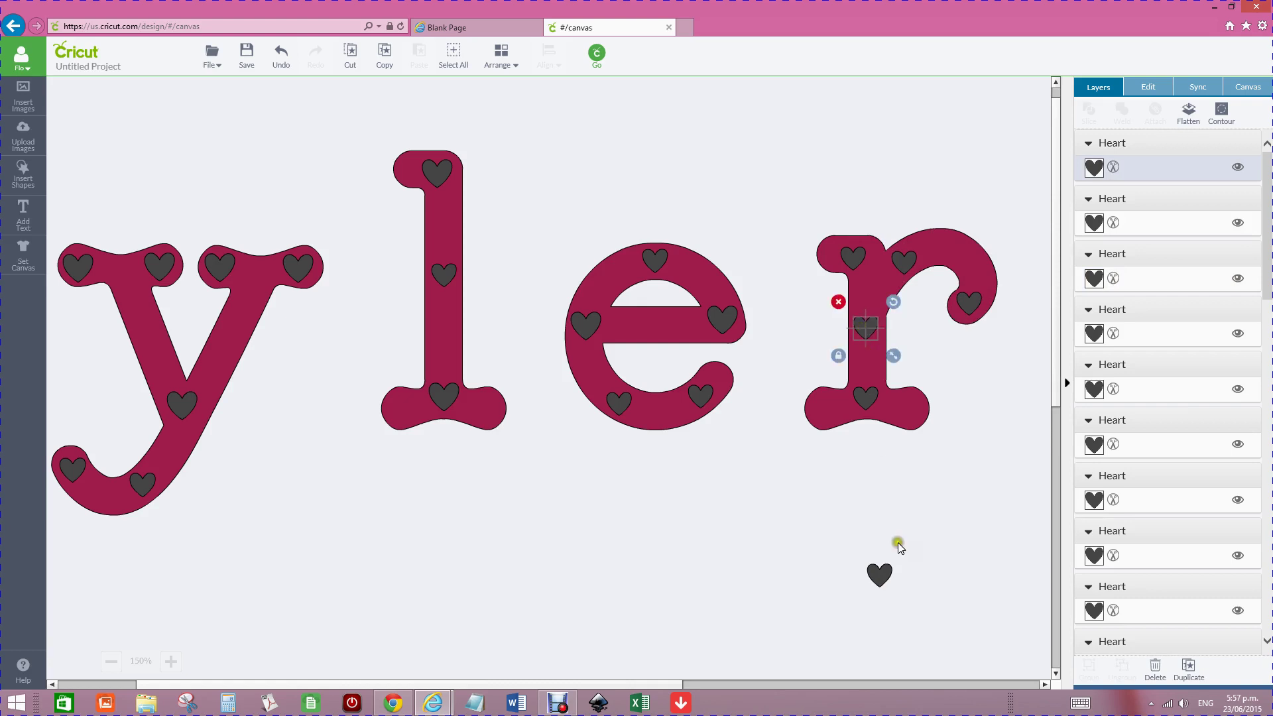
pyautogui.moveTo(878, 572); pyautogui.dragTo(806, 504)
pyautogui.moveTo(862, 386); pyautogui.dragTo(825, 400)
pyautogui.moveTo(815, 508); pyautogui.dragTo(910, 410)
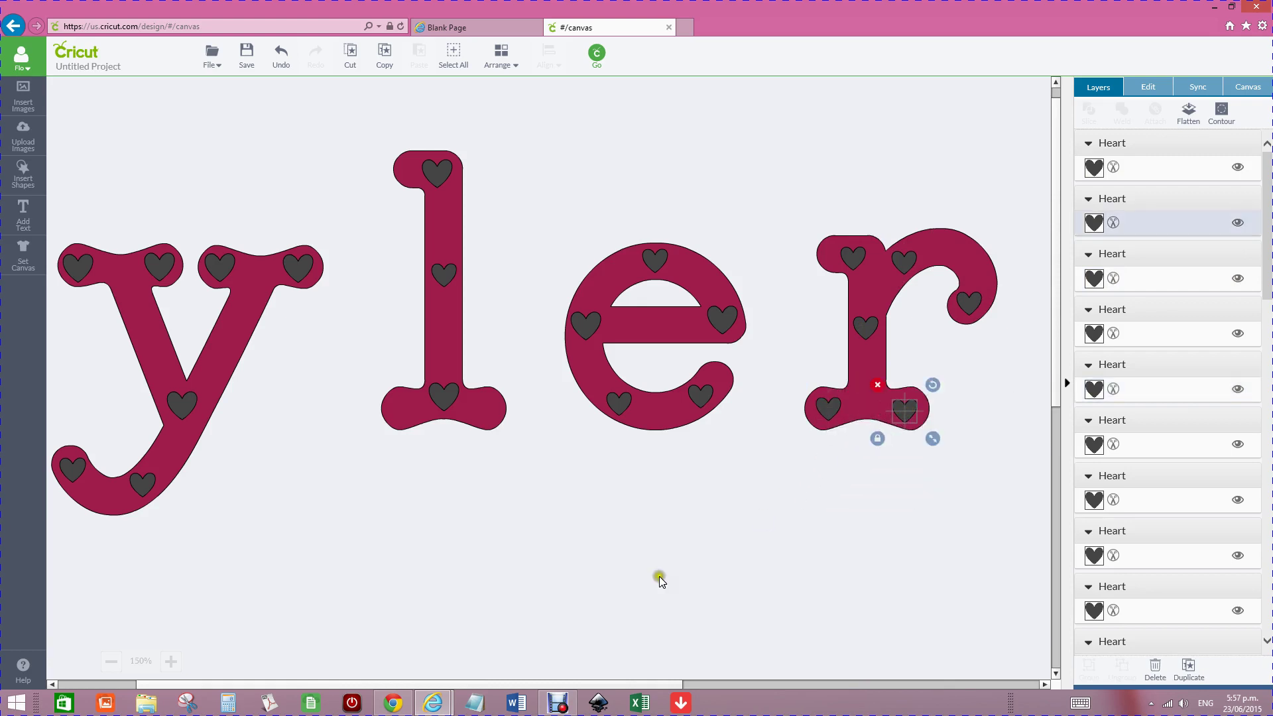
# At 100% zoom, move two leftover hearts onto the y and delete the last spare heart
pyautogui.click(134, 659)
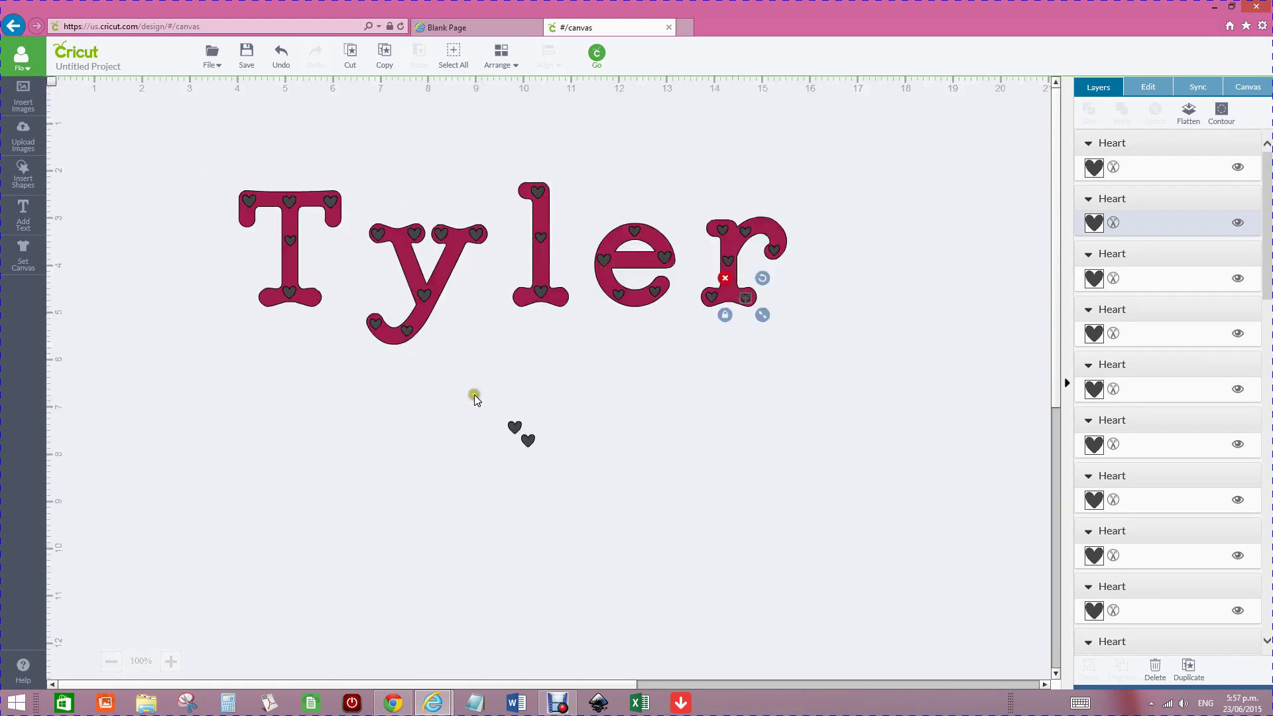
pyautogui.moveTo(475, 396); pyautogui.dragTo(584, 456)
pyautogui.click(493, 406)
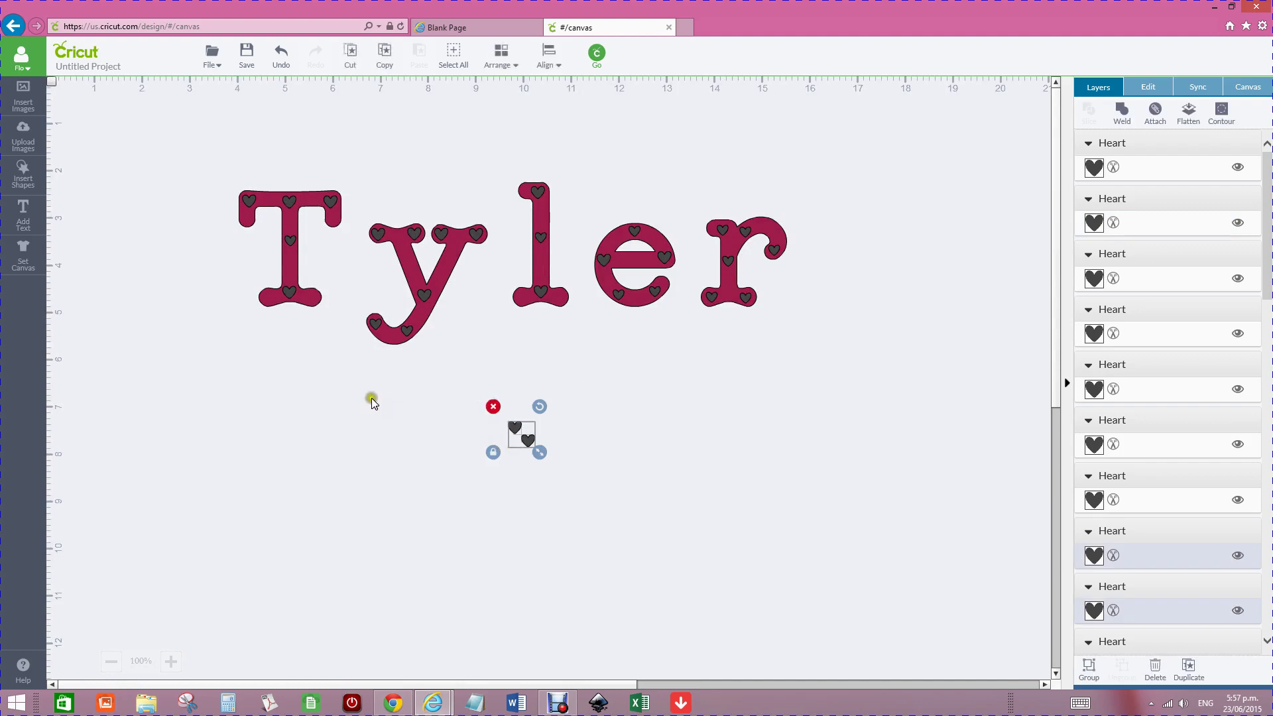
pyautogui.click(279, 55)
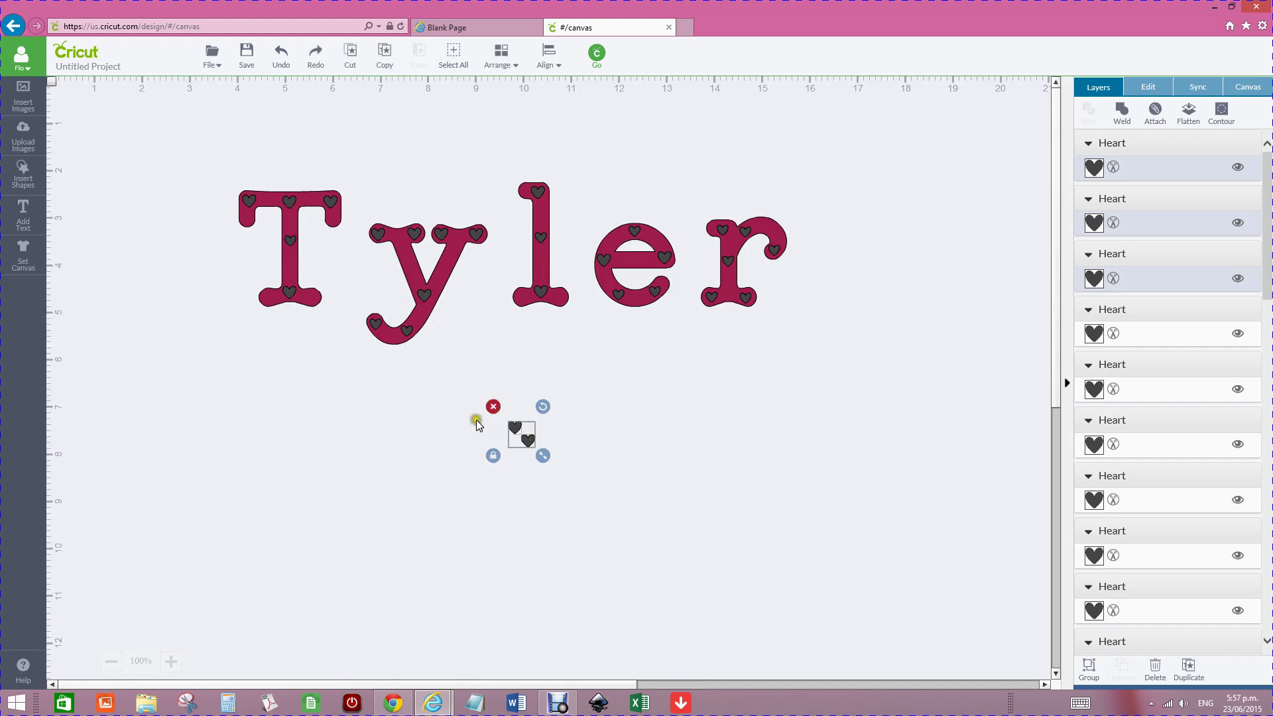
pyautogui.click(509, 438)
pyautogui.moveTo(512, 428); pyautogui.dragTo(392, 247)
pyautogui.moveTo(526, 435); pyautogui.dragTo(445, 269)
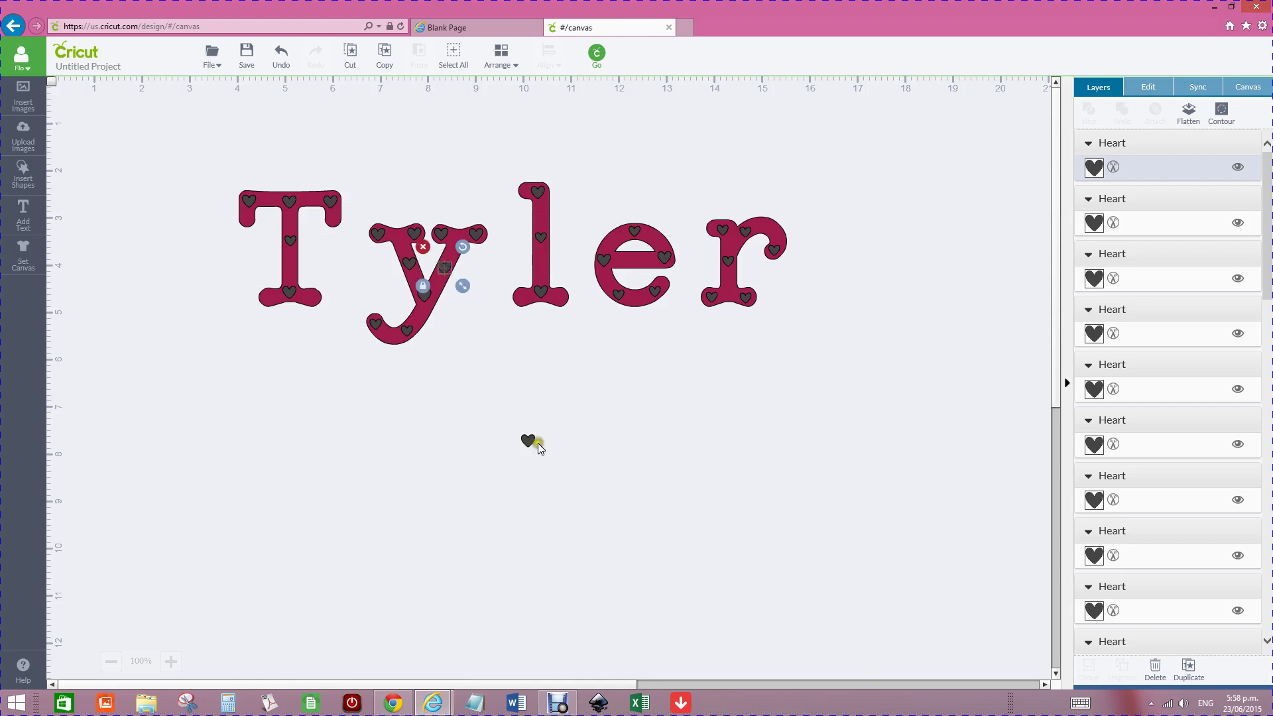
pyautogui.click(528, 440)
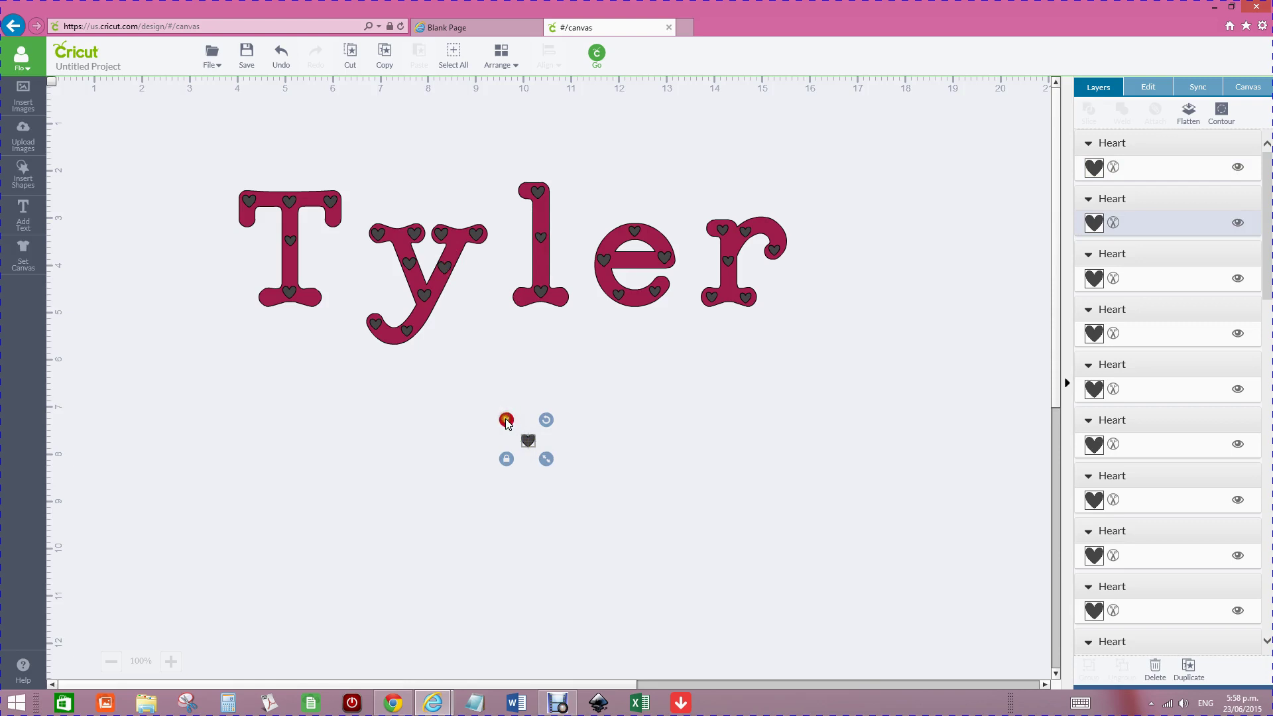
pyautogui.press('Delete')
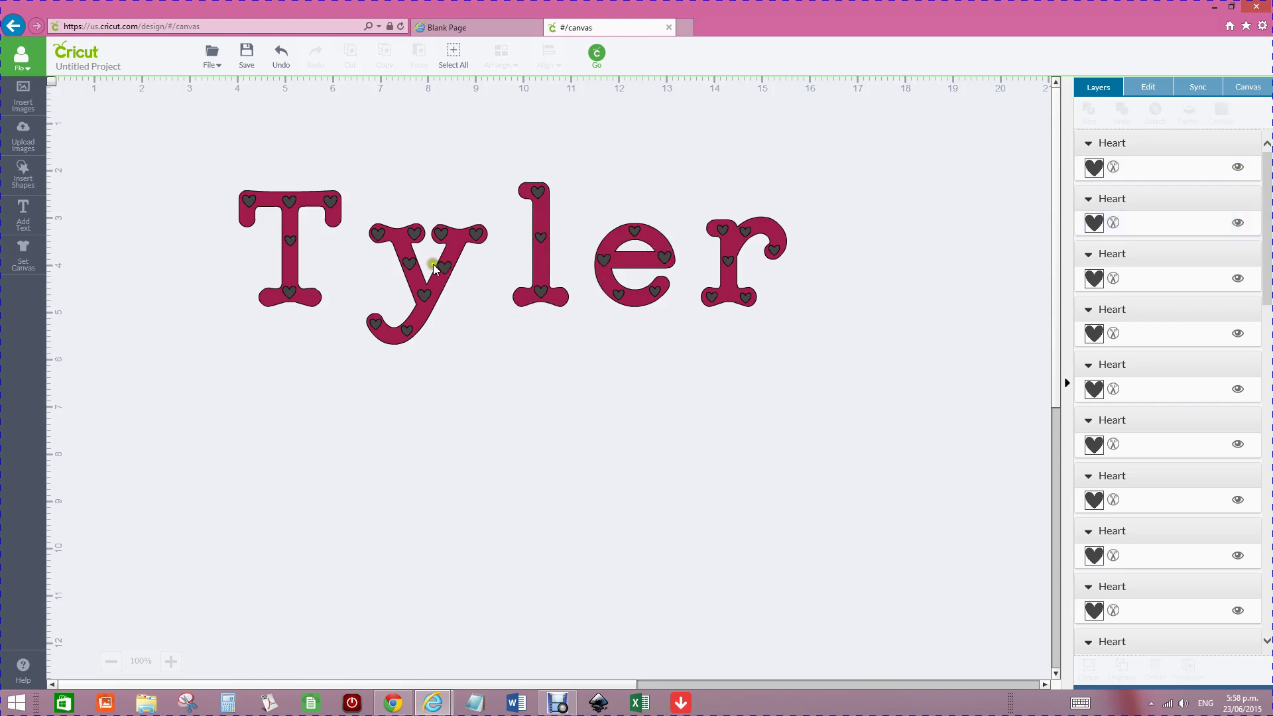
# Drag the Tyler letters down below the hearts, then weld all the hearts into one image
pyautogui.click(270, 203)
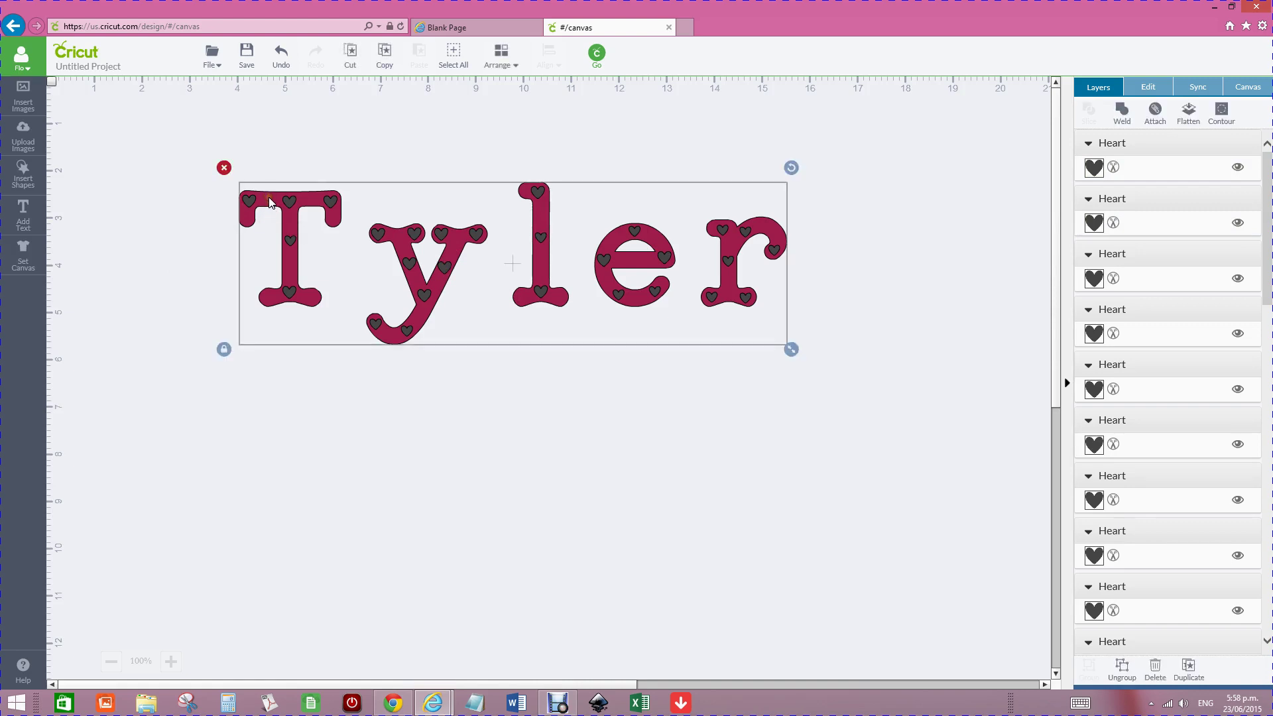
pyautogui.moveTo(270, 203); pyautogui.dragTo(280, 490)
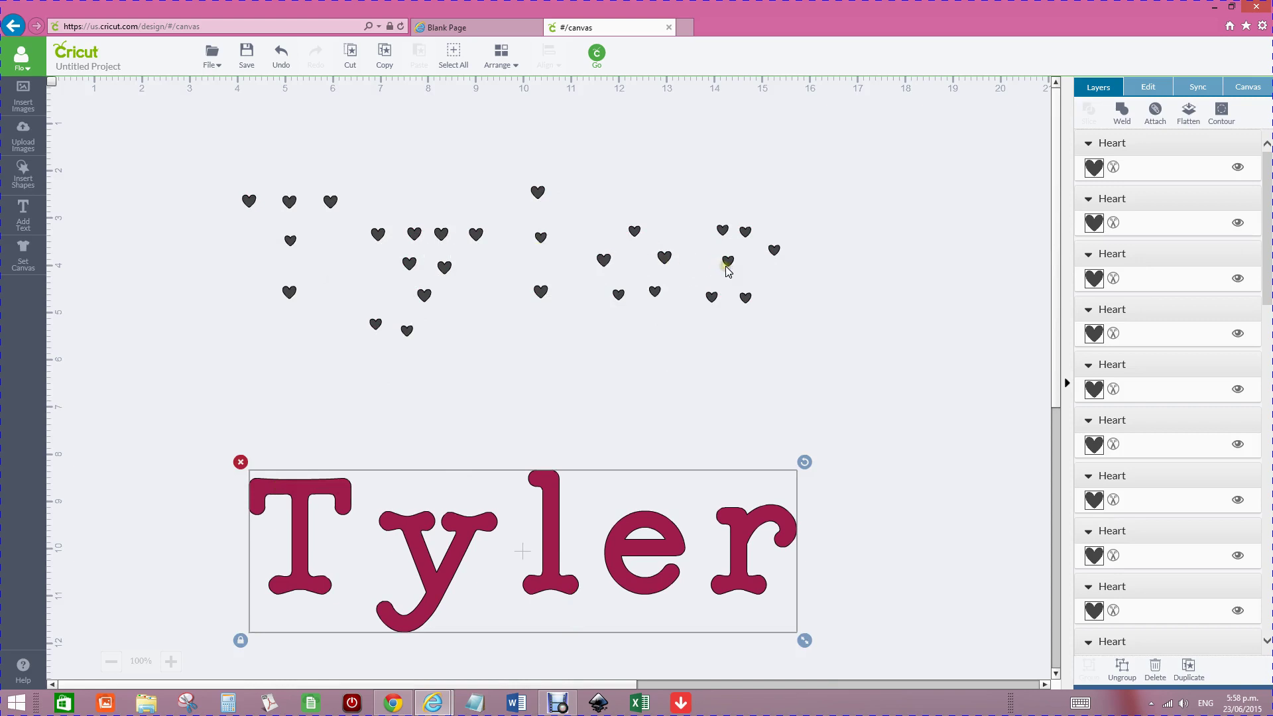
pyautogui.moveTo(200, 160); pyautogui.dragTo(893, 388)
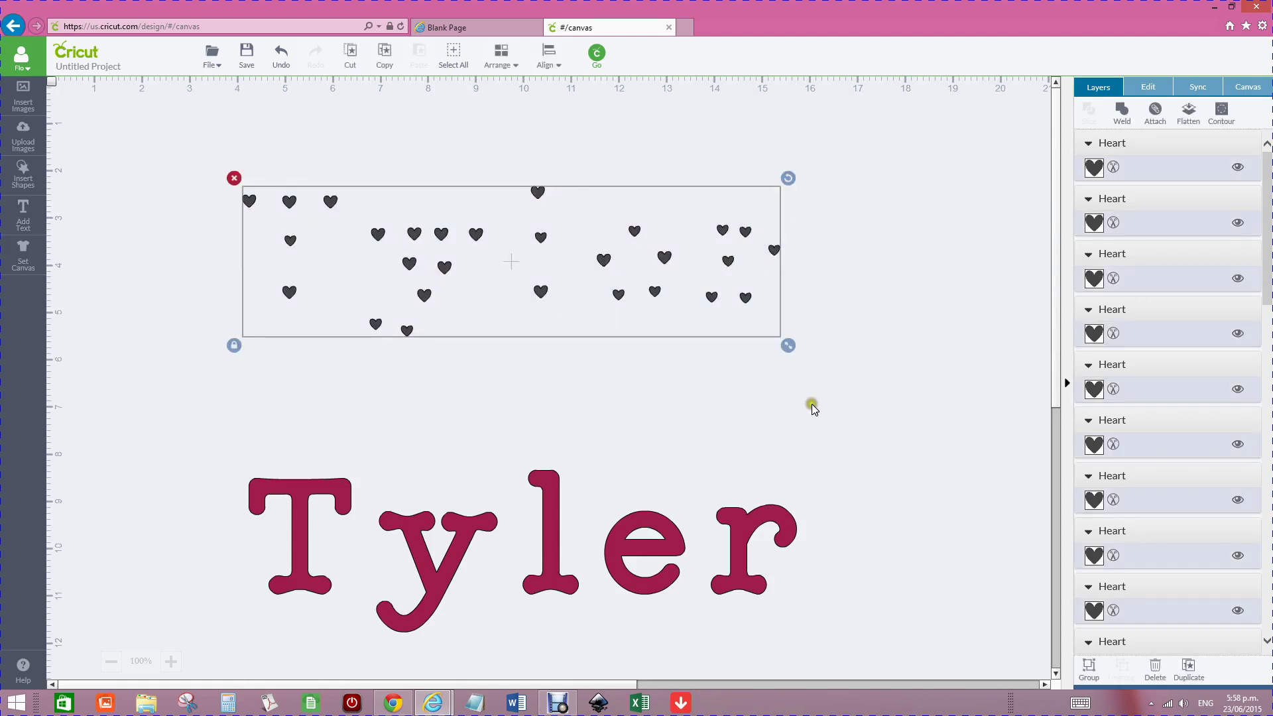
pyautogui.click(1122, 113)
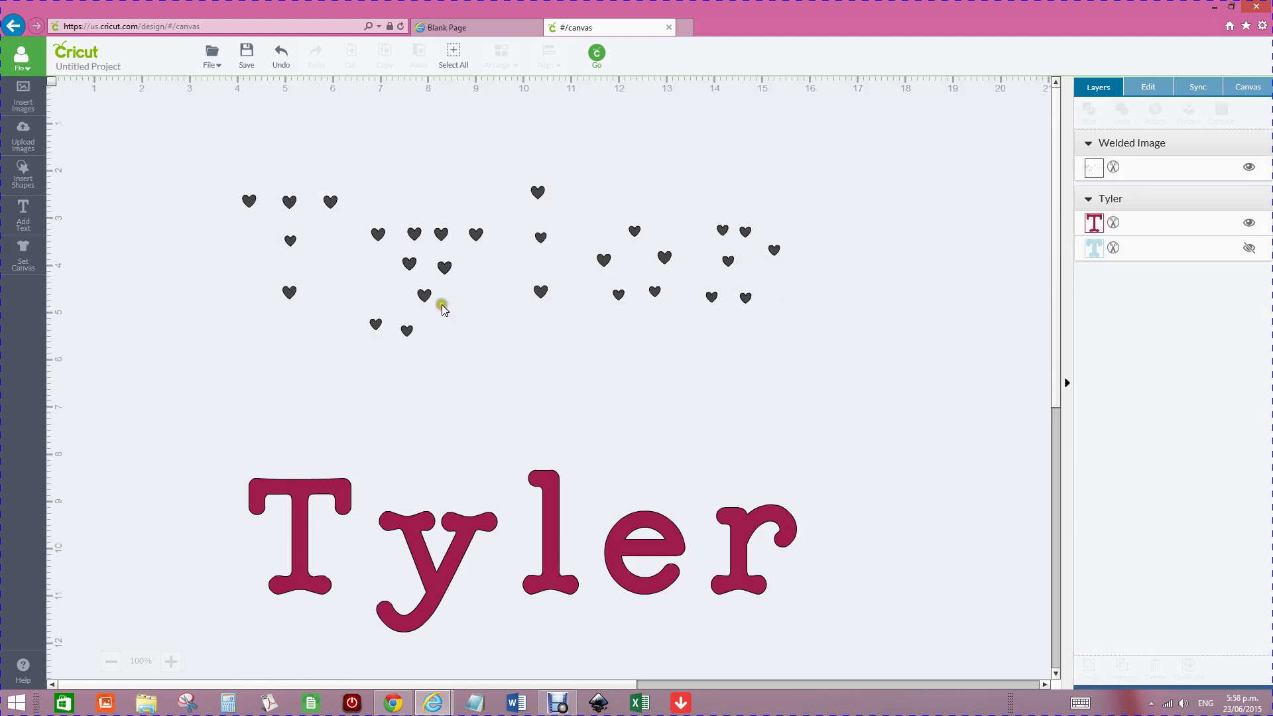
pyautogui.click(483, 267)
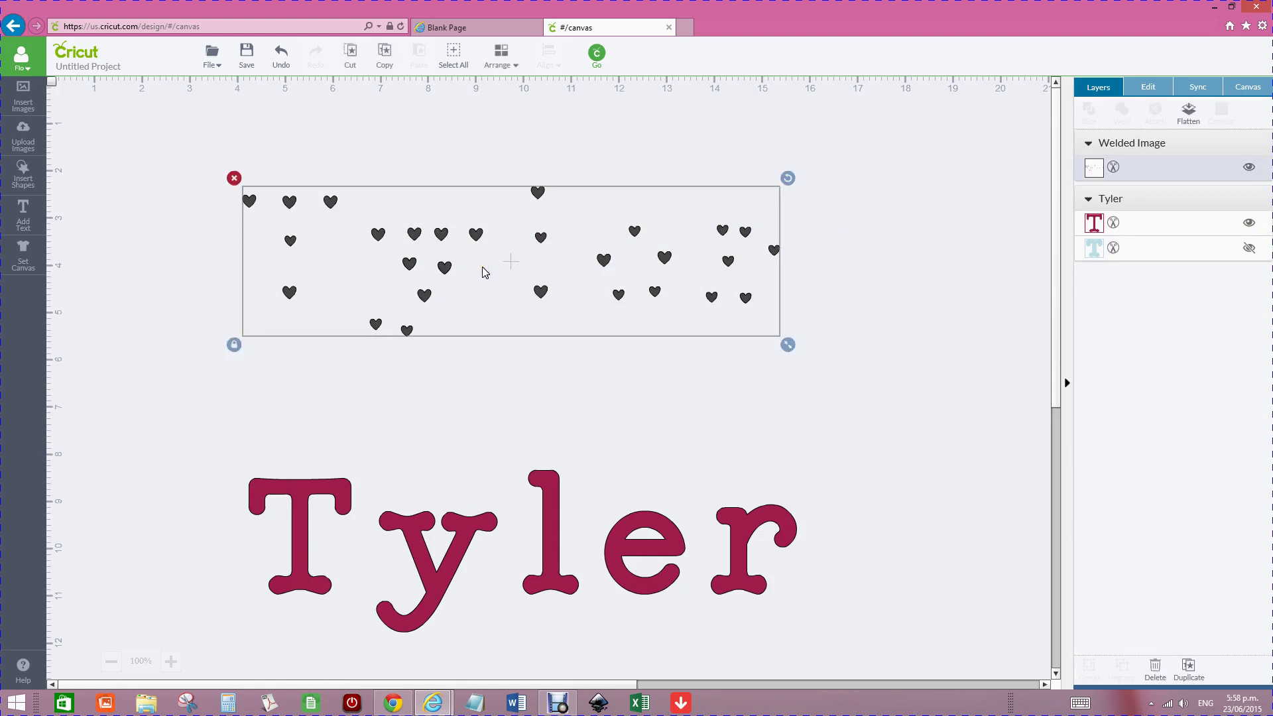
# Move the Tyler letters back under the welded hearts and marquee-select both together
pyautogui.moveTo(555, 562); pyautogui.dragTo(548, 269)
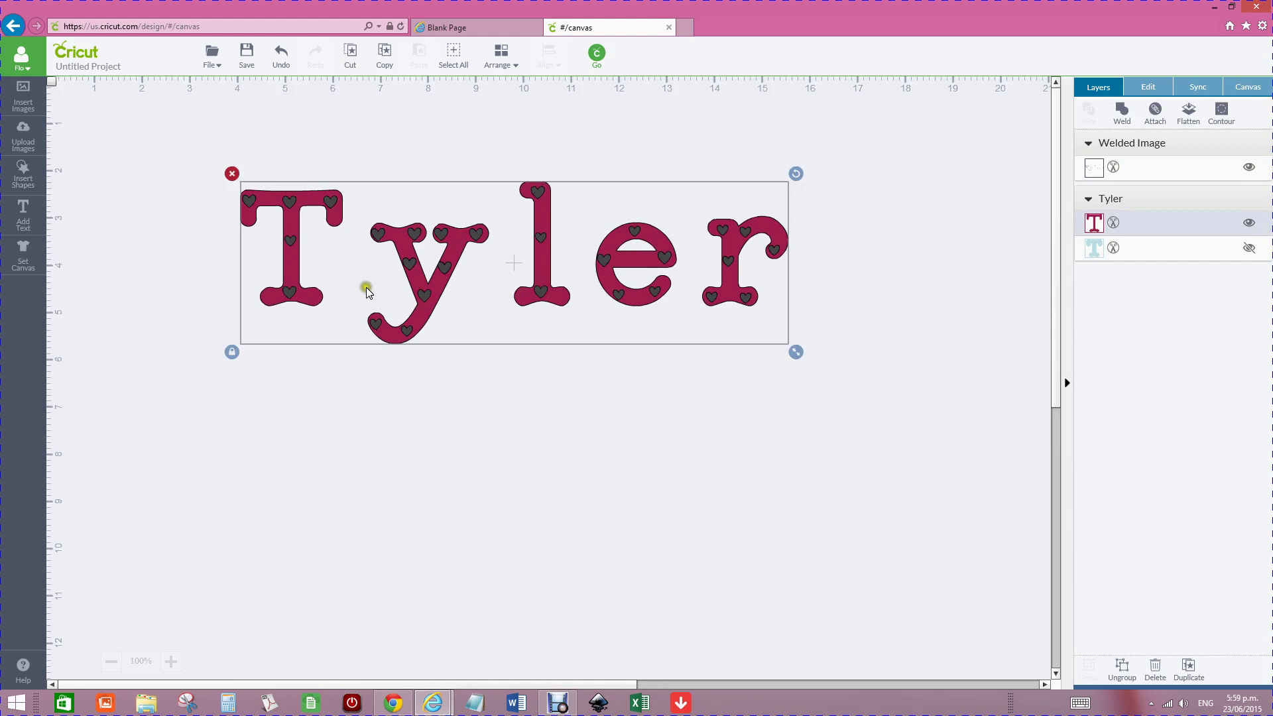
pyautogui.click(539, 279)
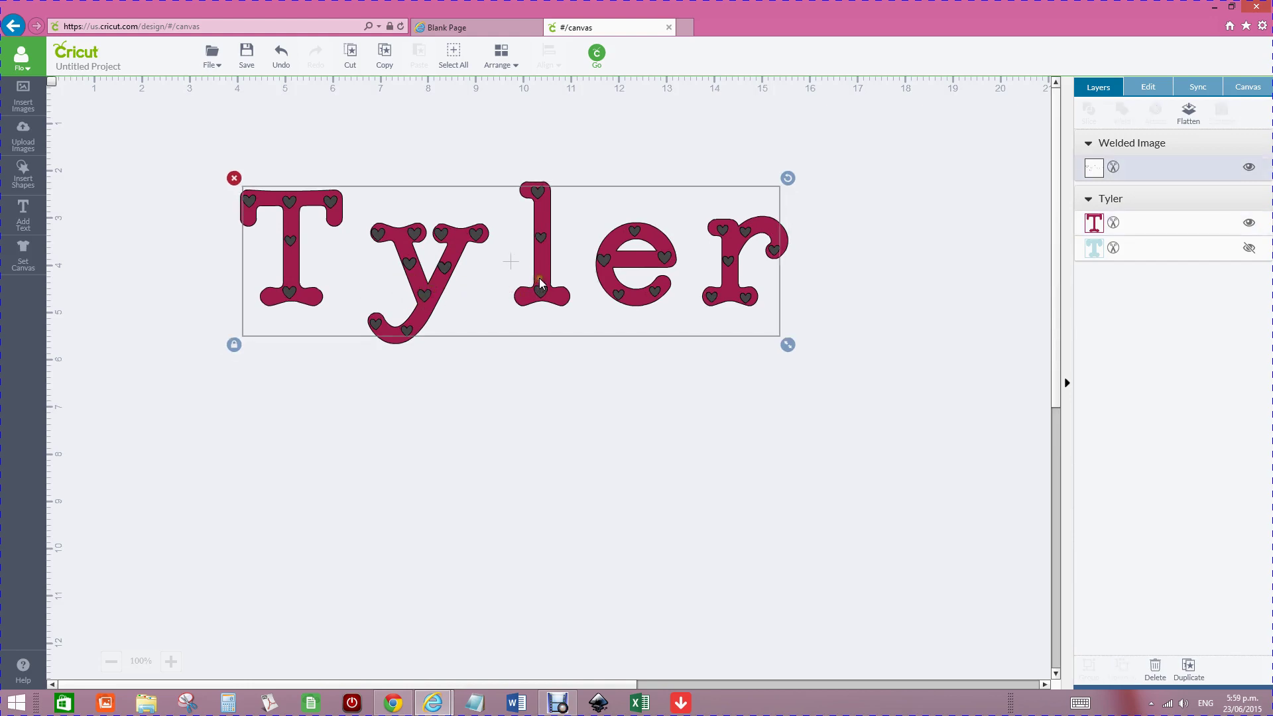
pyautogui.click(110, 104)
pyautogui.moveTo(110, 104); pyautogui.dragTo(875, 411)
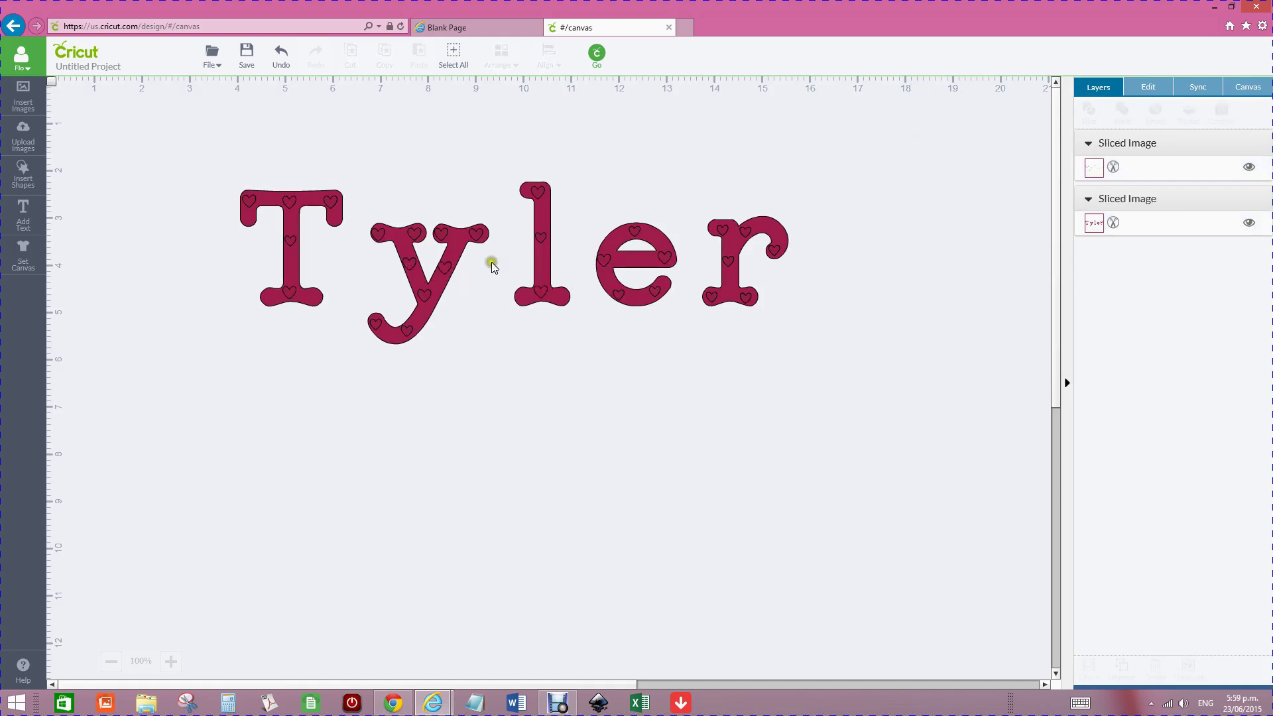
# Drag the sliced-out heart pieces down below Tyler to reveal the heart holes
pyautogui.moveTo(492, 266); pyautogui.dragTo(497, 464)
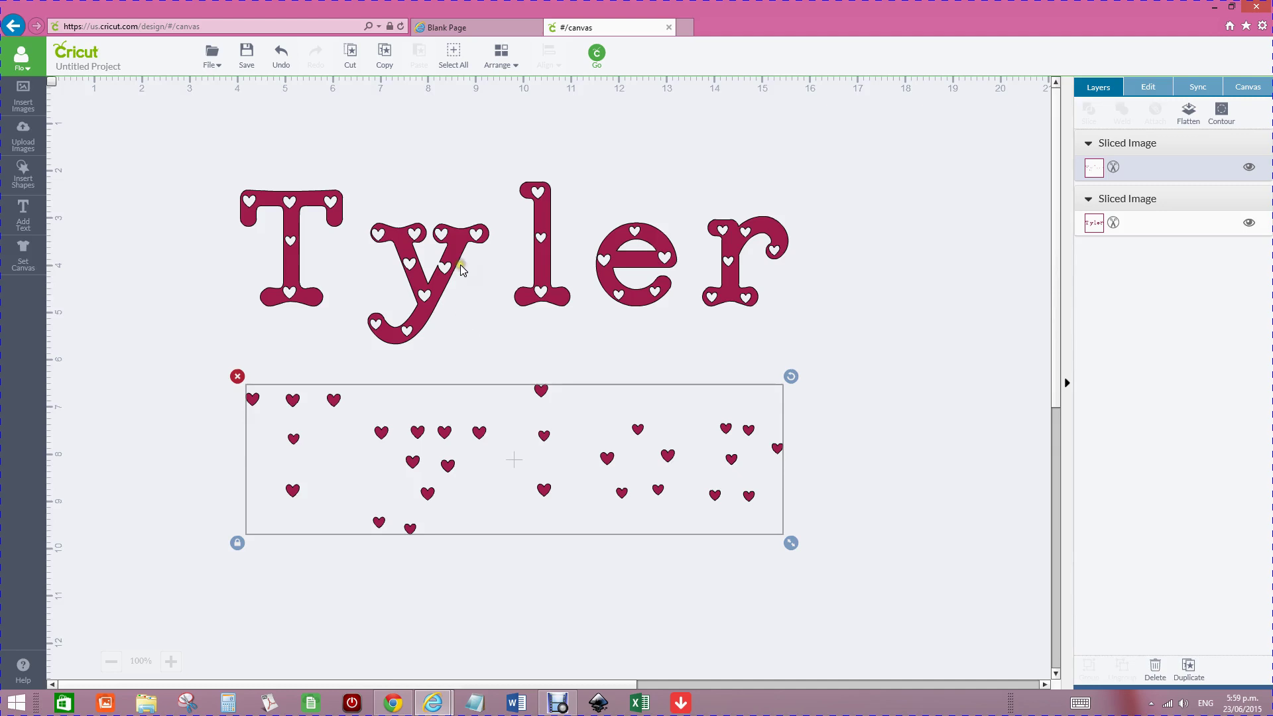